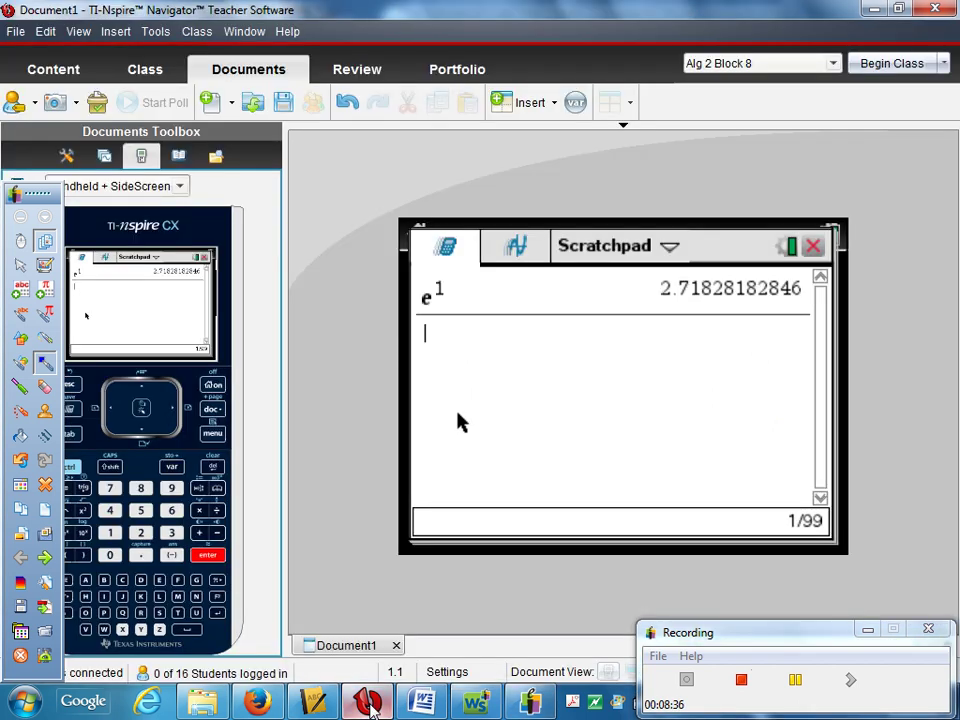
- Create a new document without saving the unsaved one and add a Graphs page
left_click(214, 386)
left_click(111, 533)
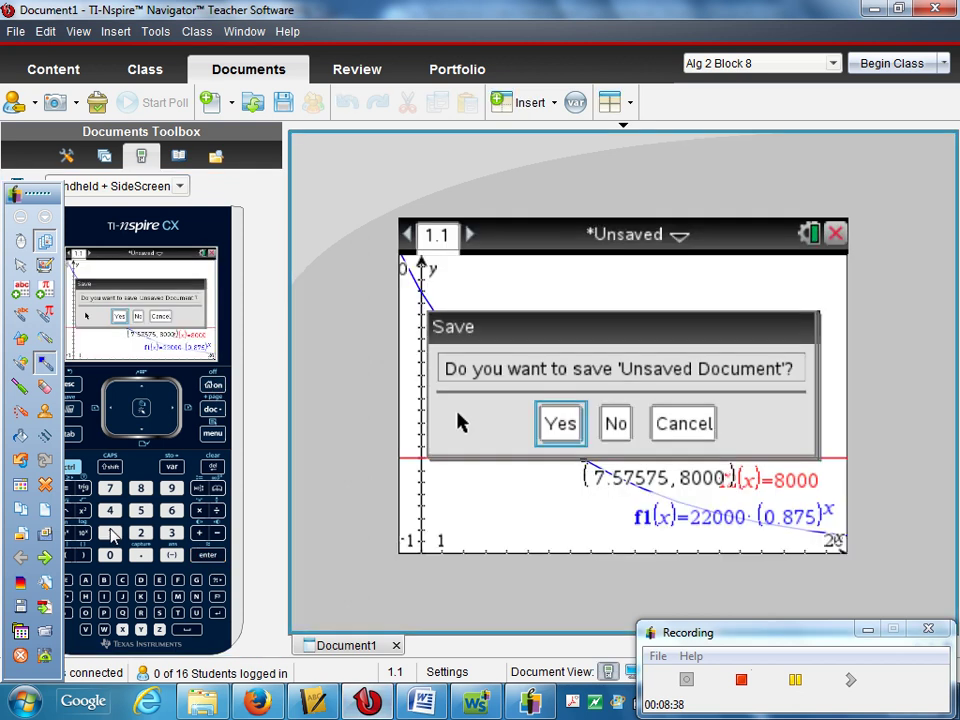
left_click(615, 425)
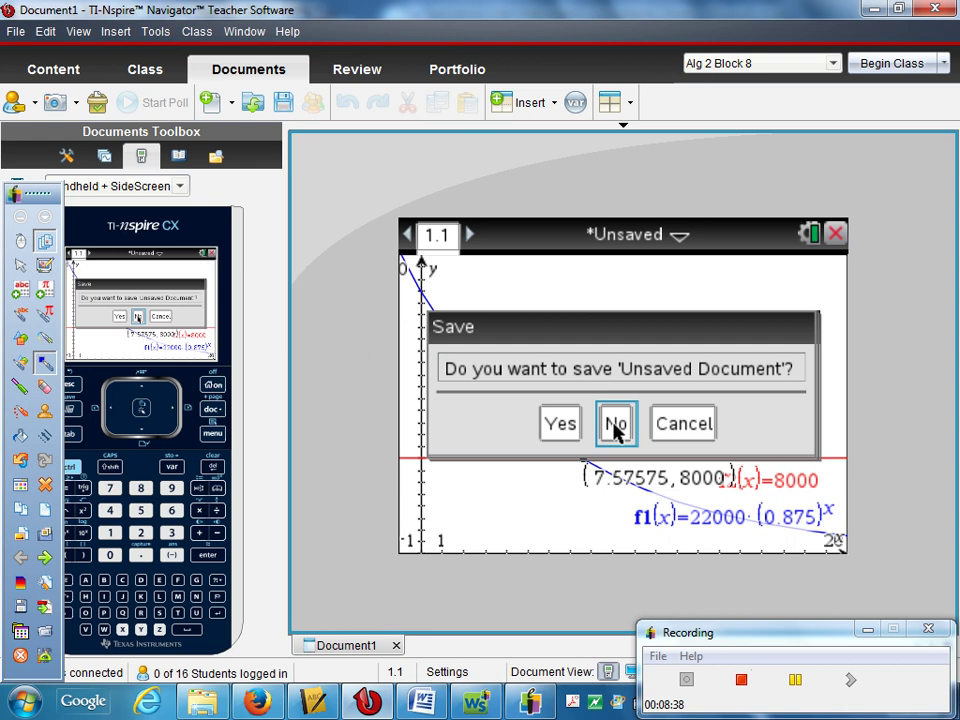
left_click(615, 425)
key("ctrl+m")
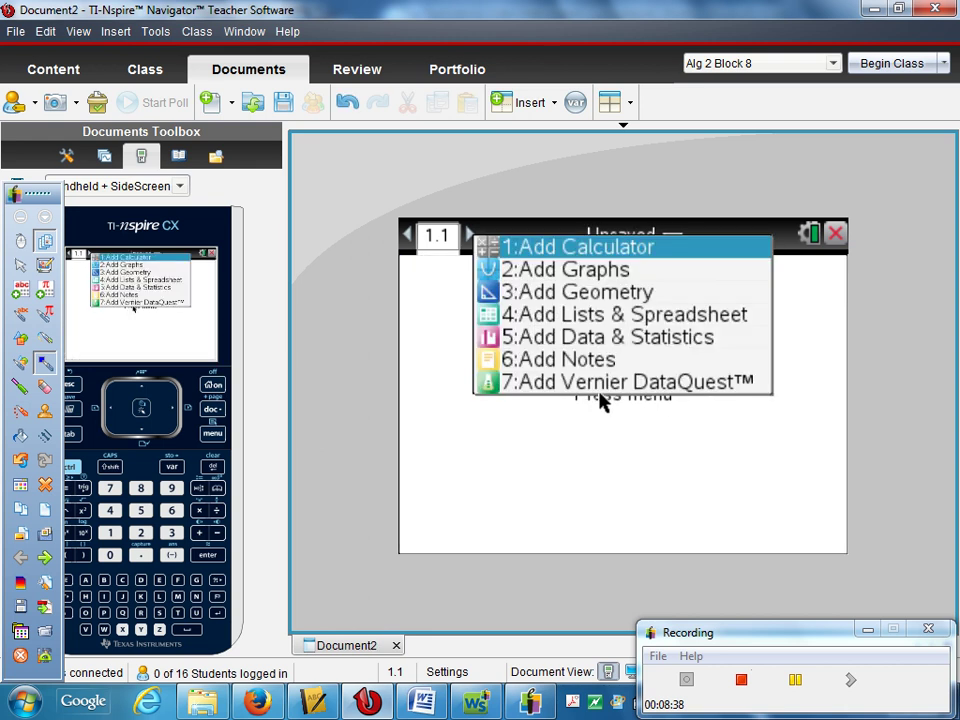
left_click(547, 271)
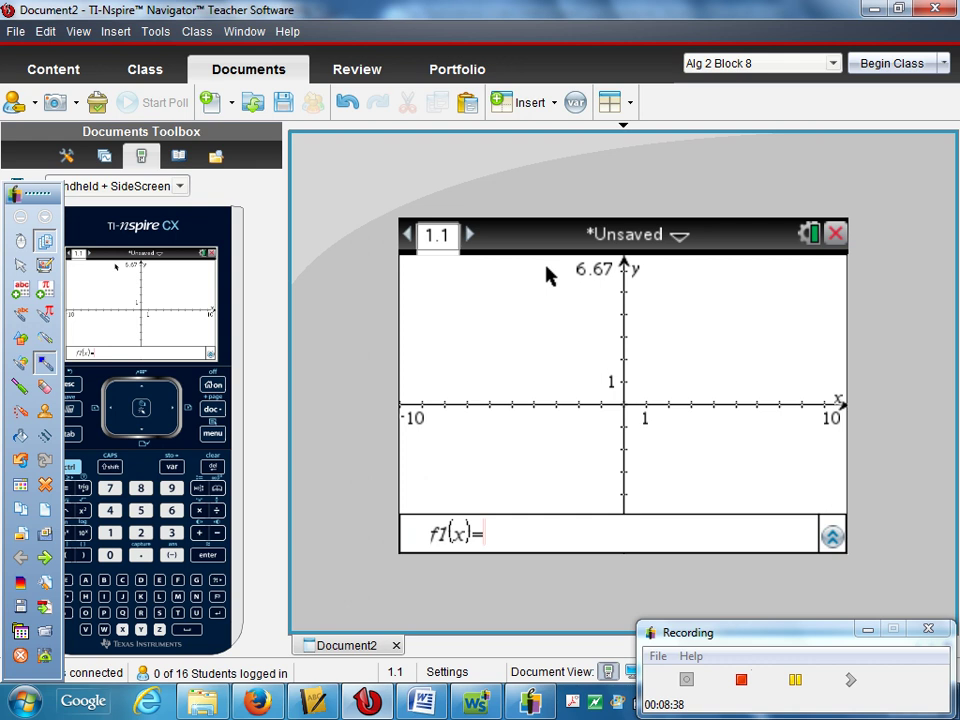
left_click(82, 488)
left_click(208, 556)
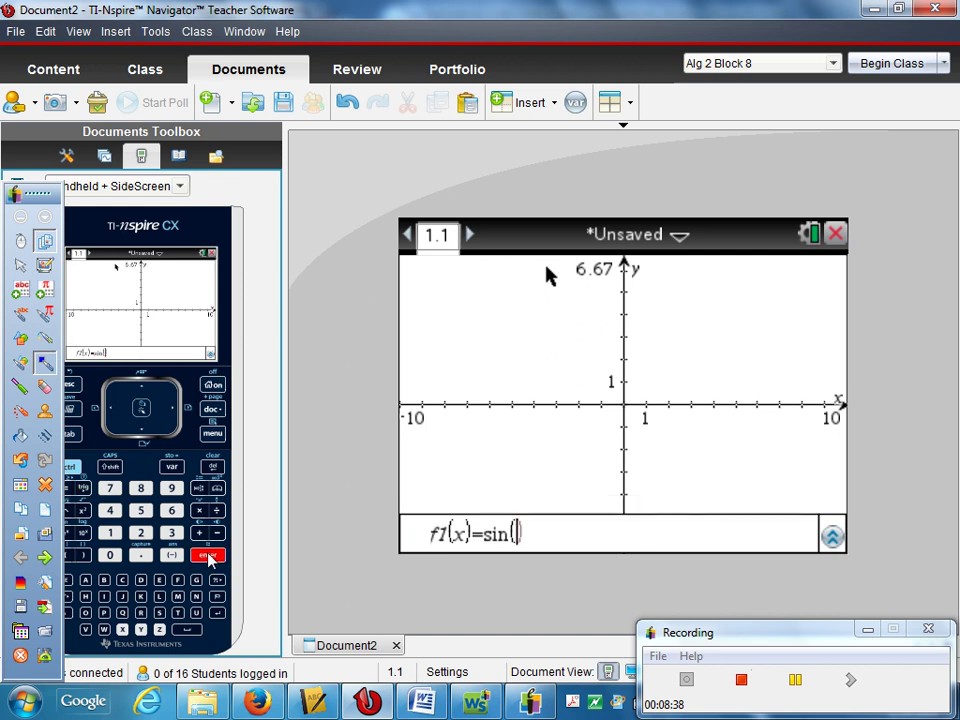
left_click(122, 630)
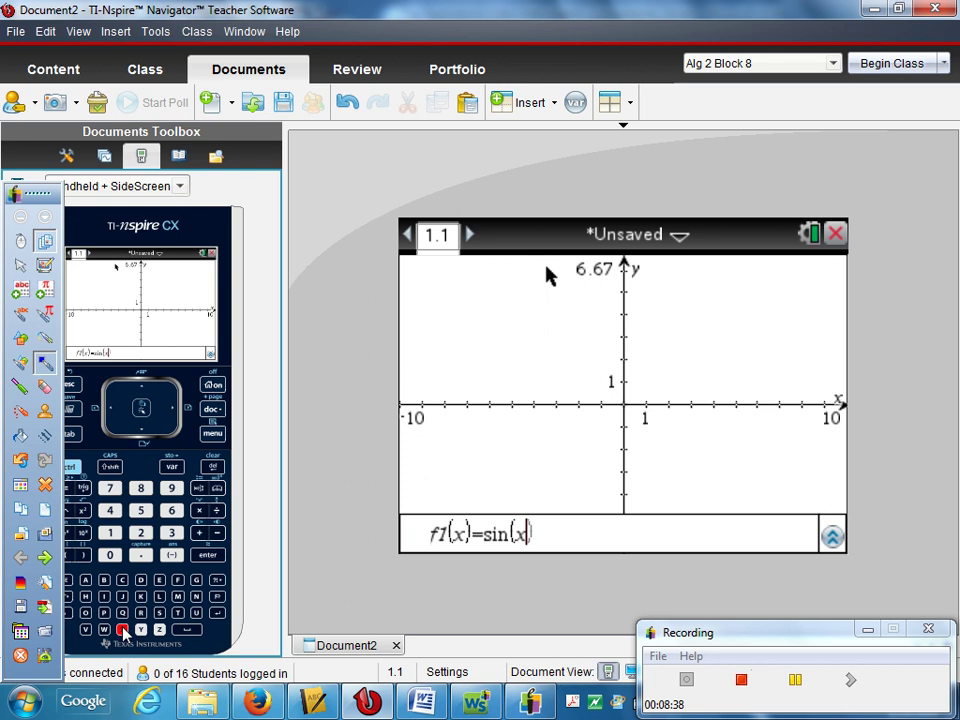
- Apply the Zoom – Trig window to the graph
left_click(213, 436)
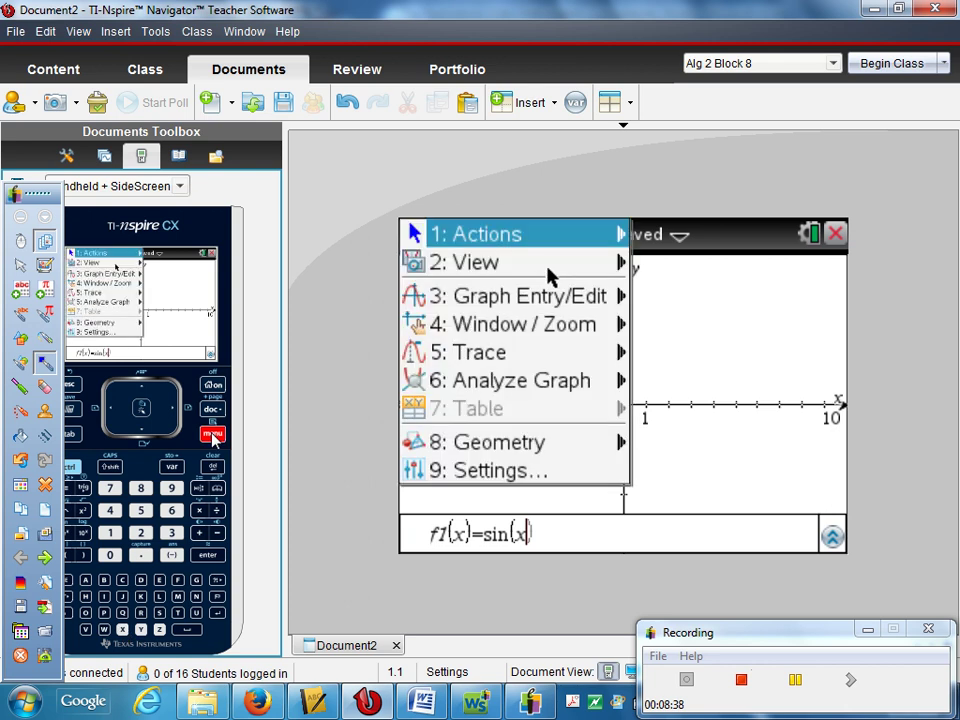
left_click(110, 511)
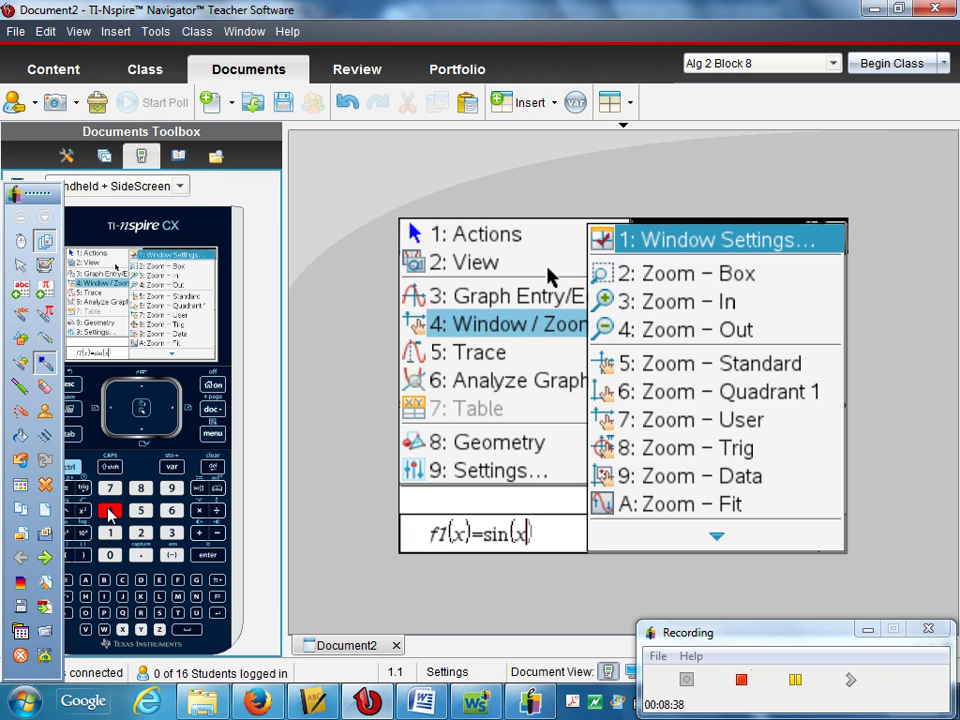
left_click(141, 488)
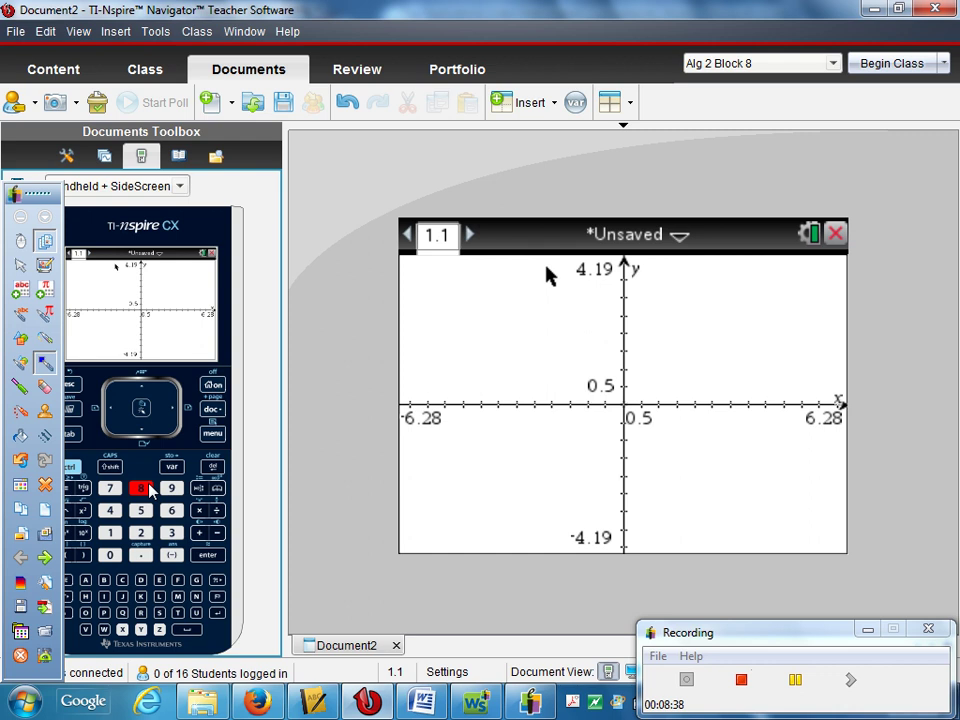
- Set the angle unit in the document settings to Radian
left_click(212, 409)
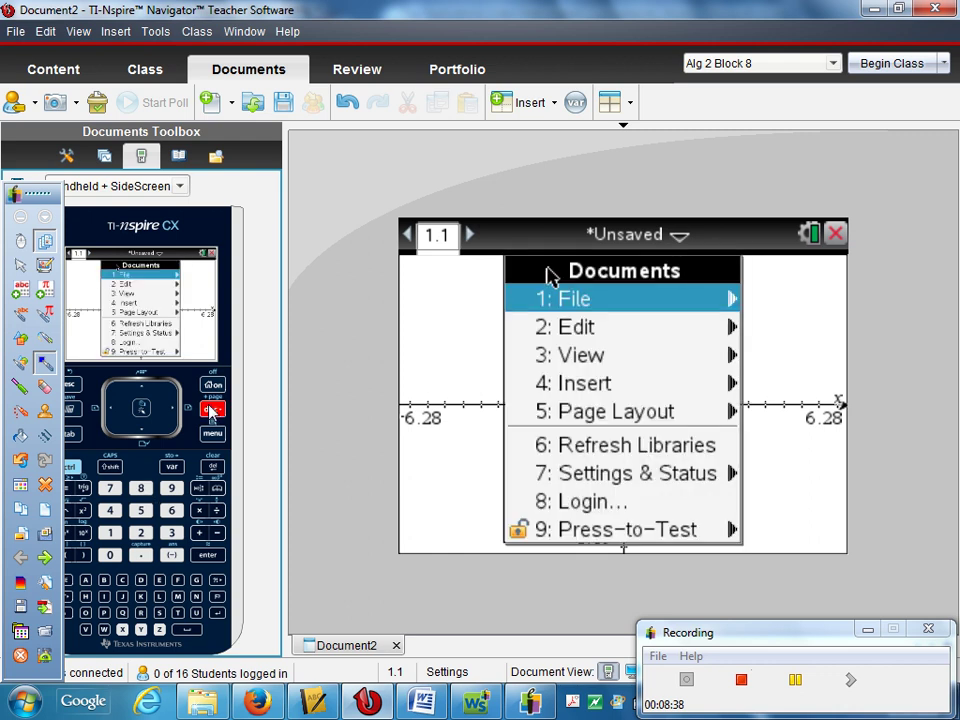
left_click(109, 488)
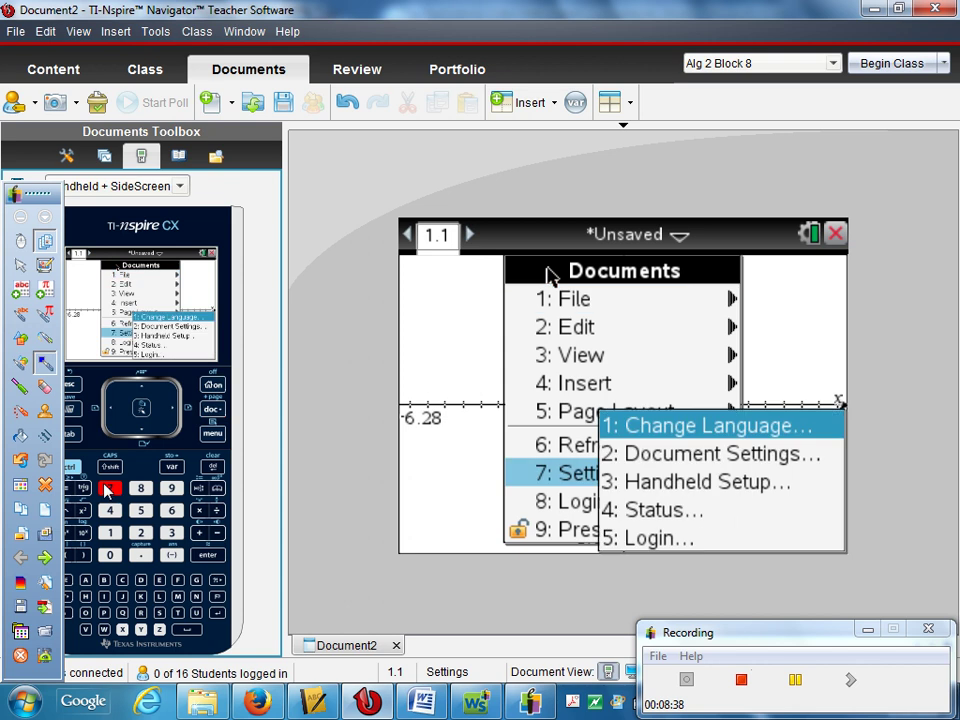
left_click(138, 532)
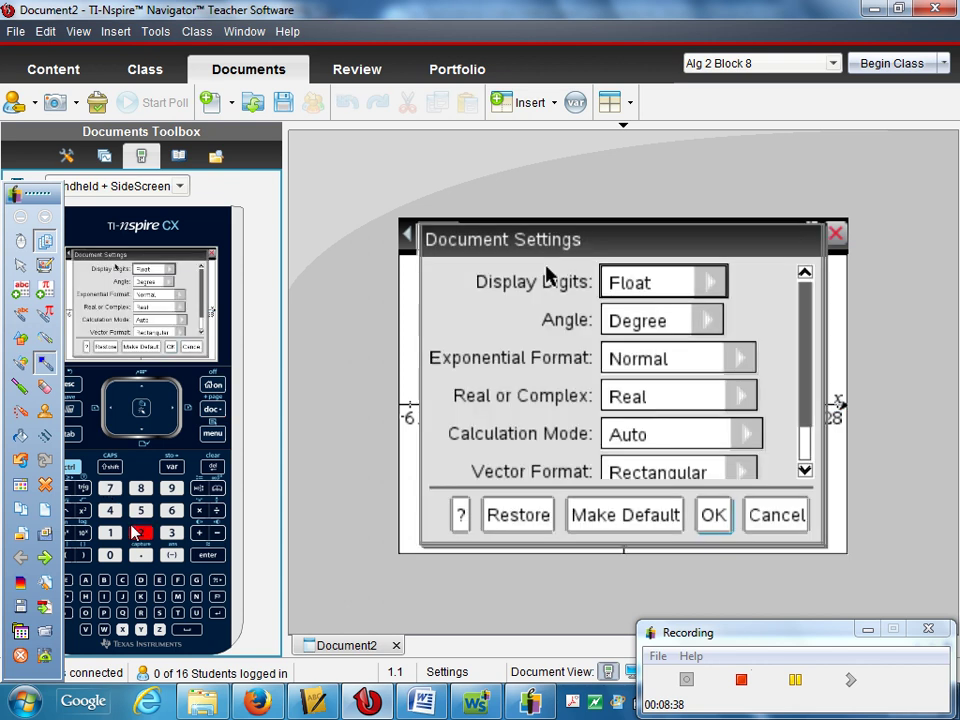
left_click(714, 318)
left_click(646, 346)
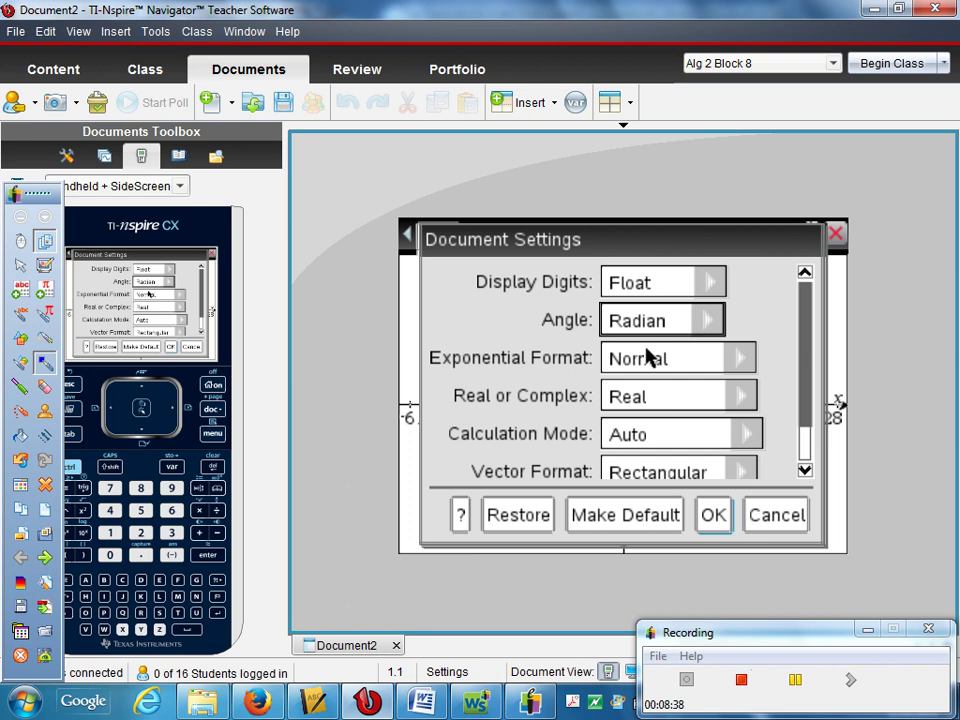
left_click(712, 516)
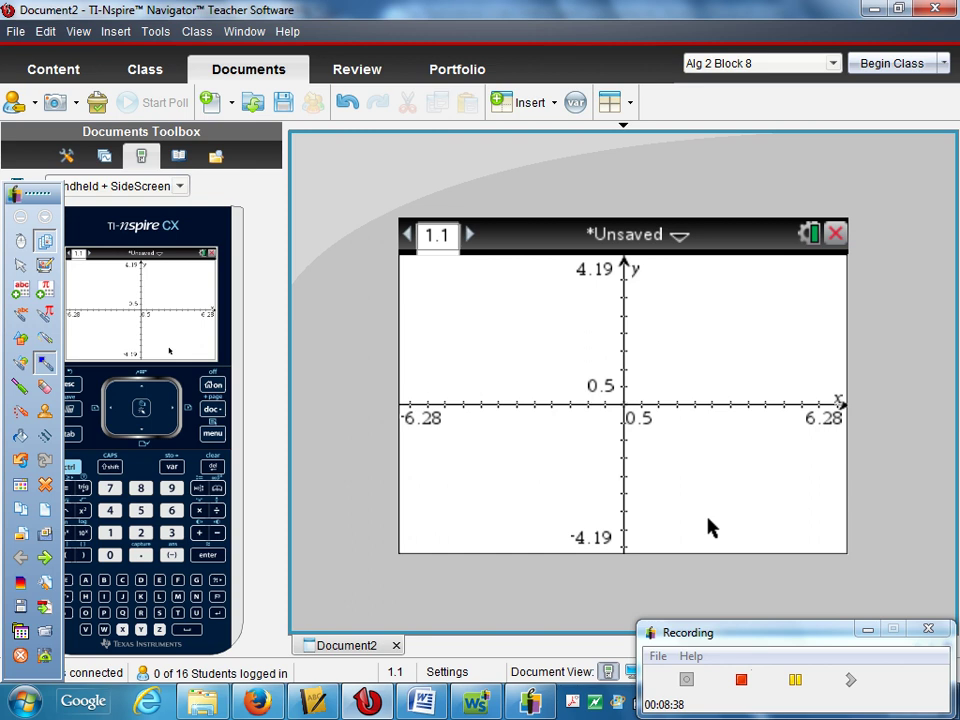
- Graph f1(x)=sin(x)
key("Tab")
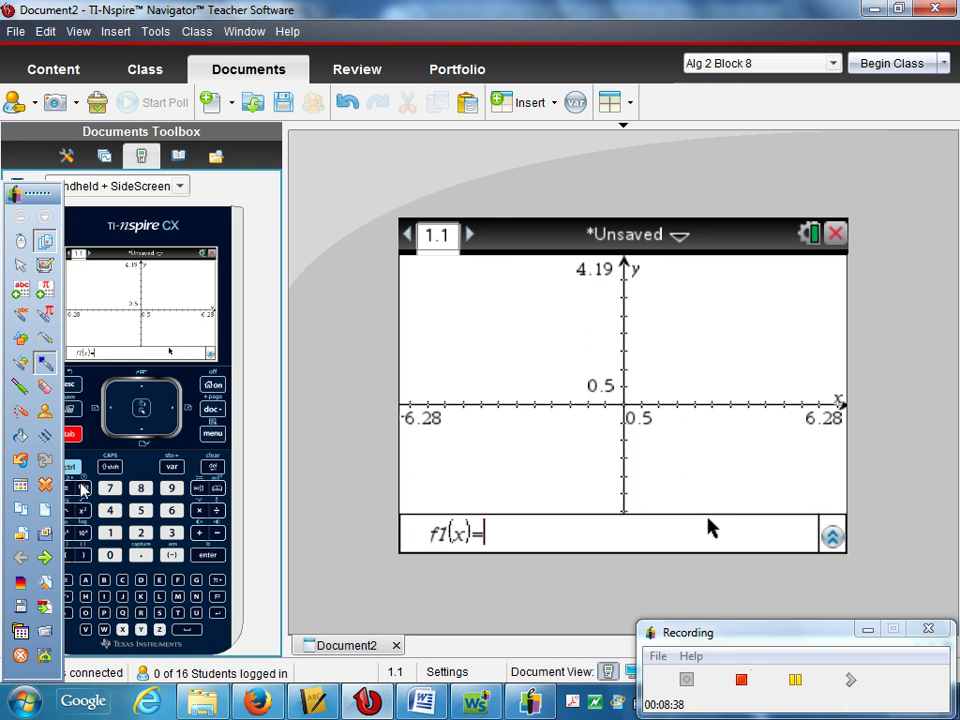
type("sin(")
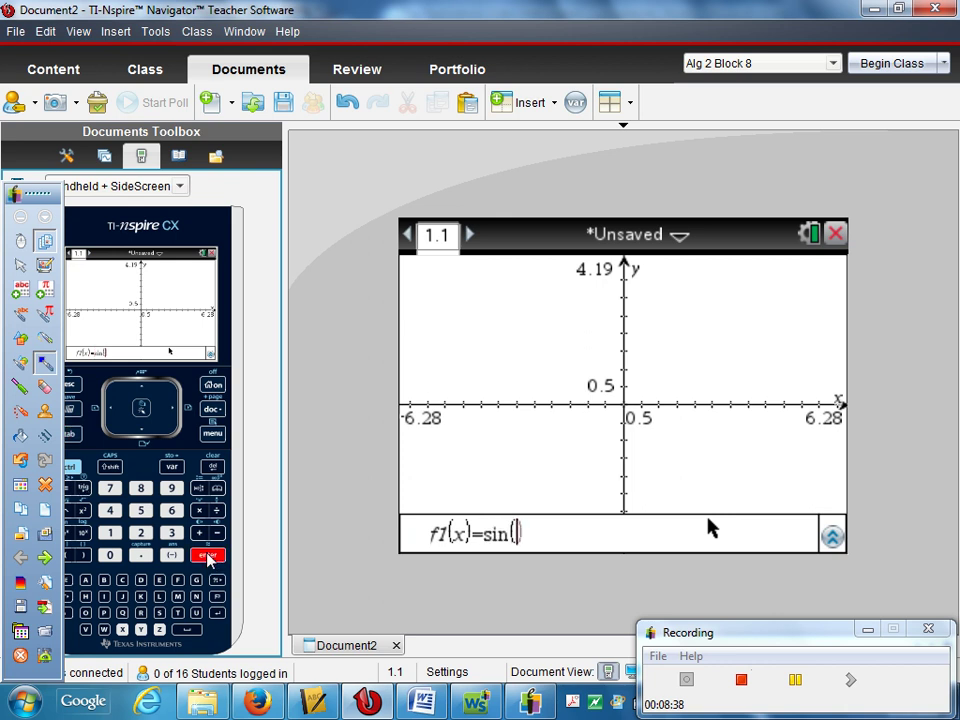
left_click(122, 629)
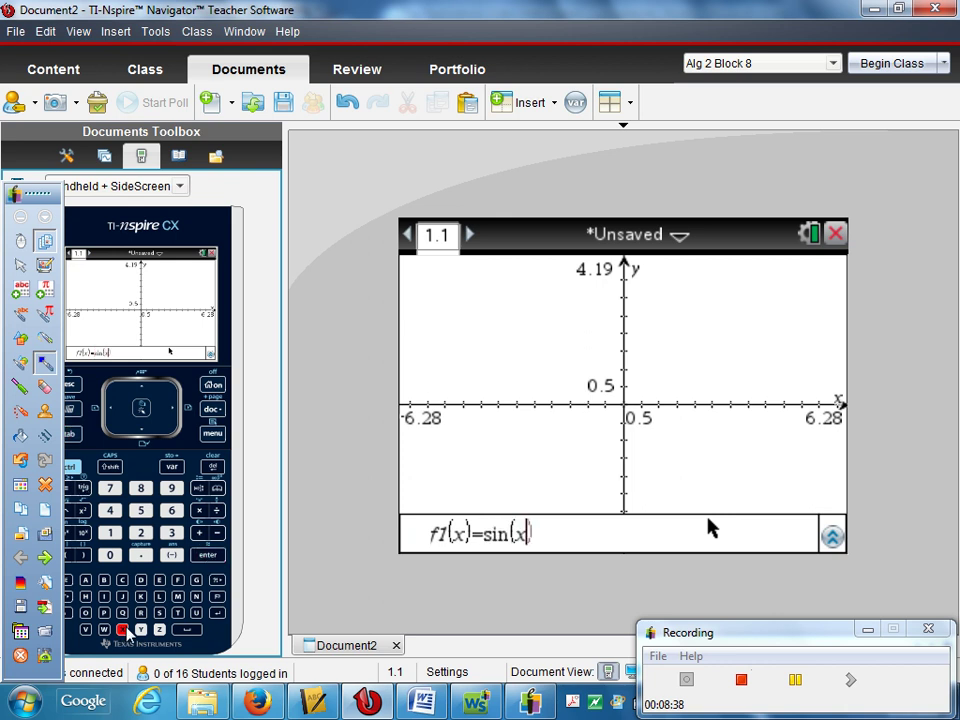
left_click(210, 555)
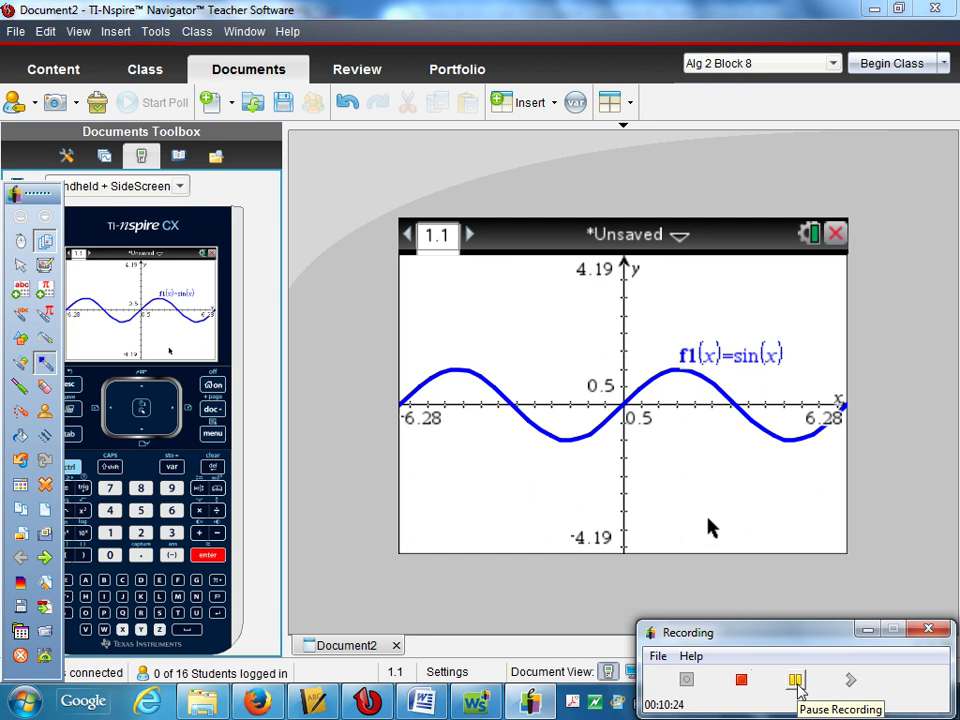
- Edit f1(x) to 3sin(x) by inserting the coefficient 3 before the sine, and regraph it
left_click(70, 435)
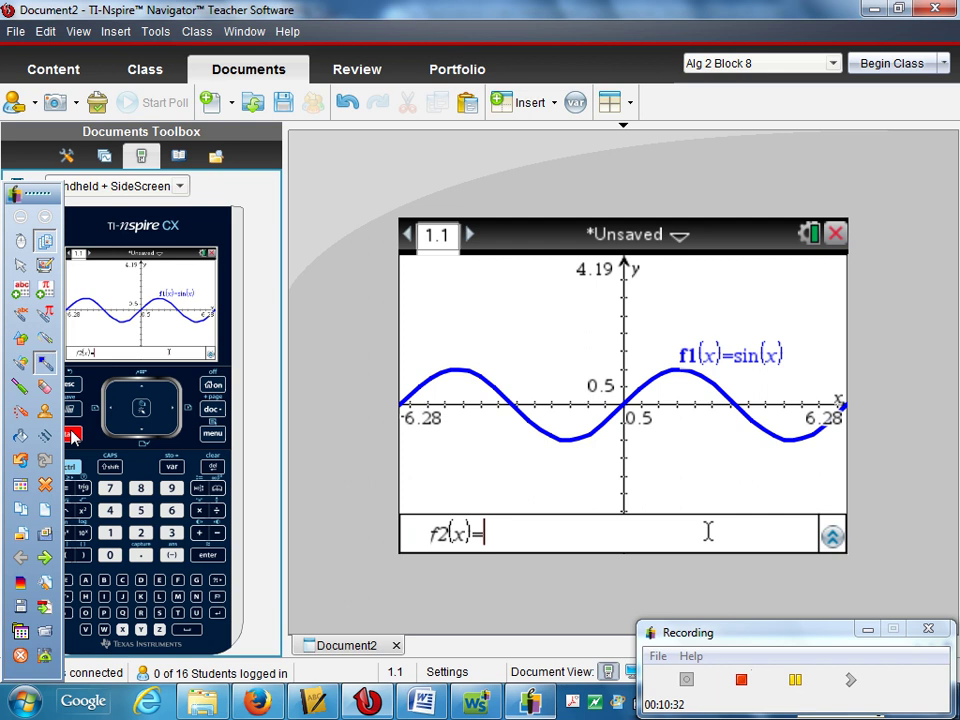
left_click(148, 390)
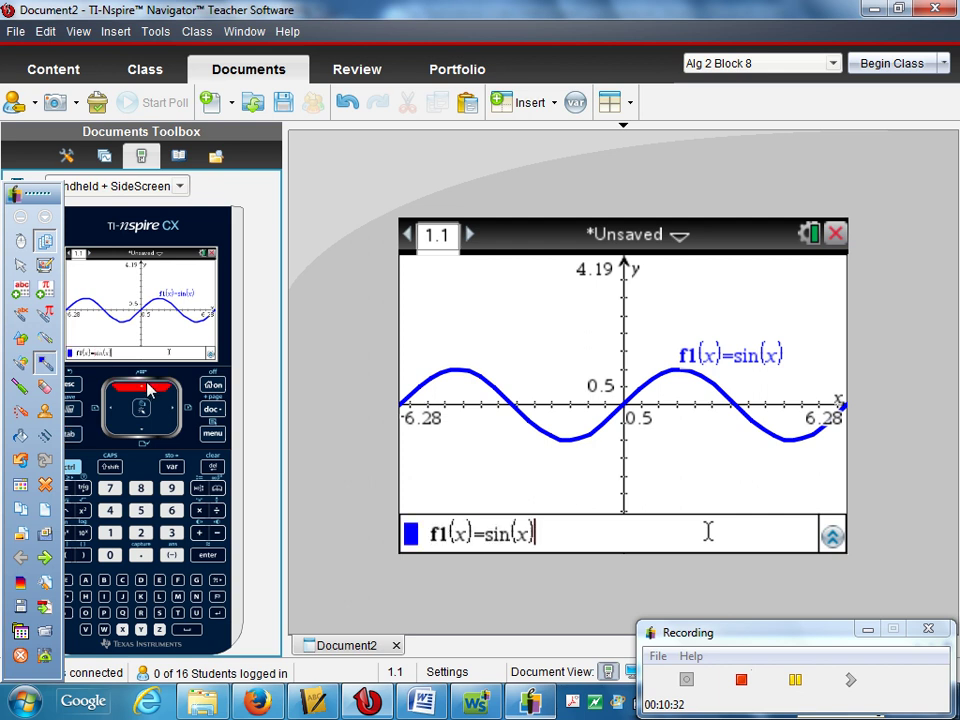
left_click(118, 412)
left_click(120, 413)
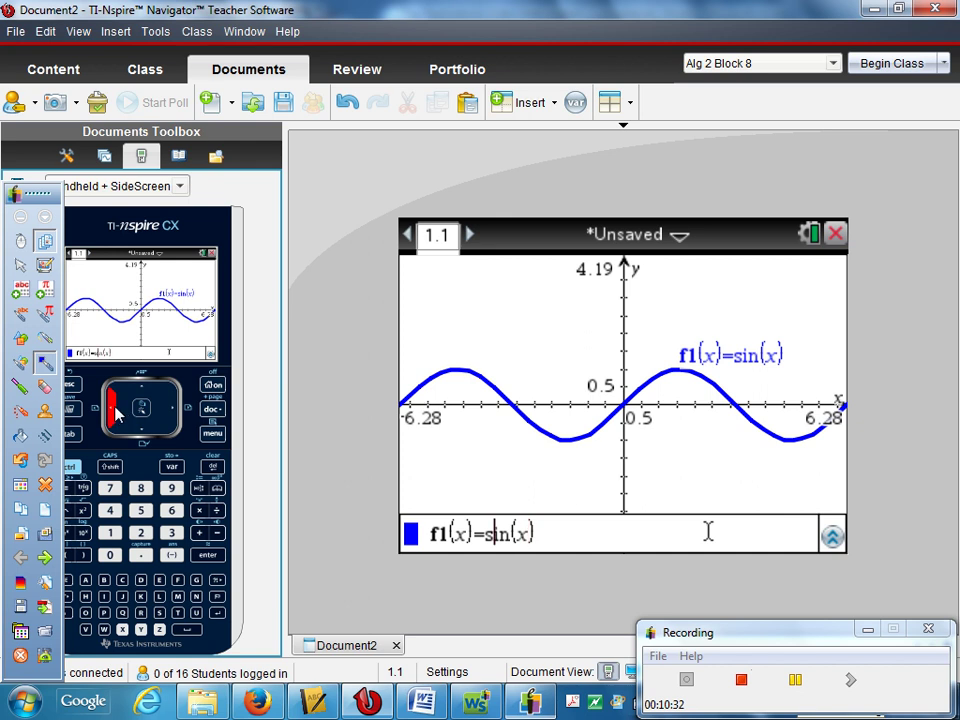
left_click(117, 413)
left_click(172, 533)
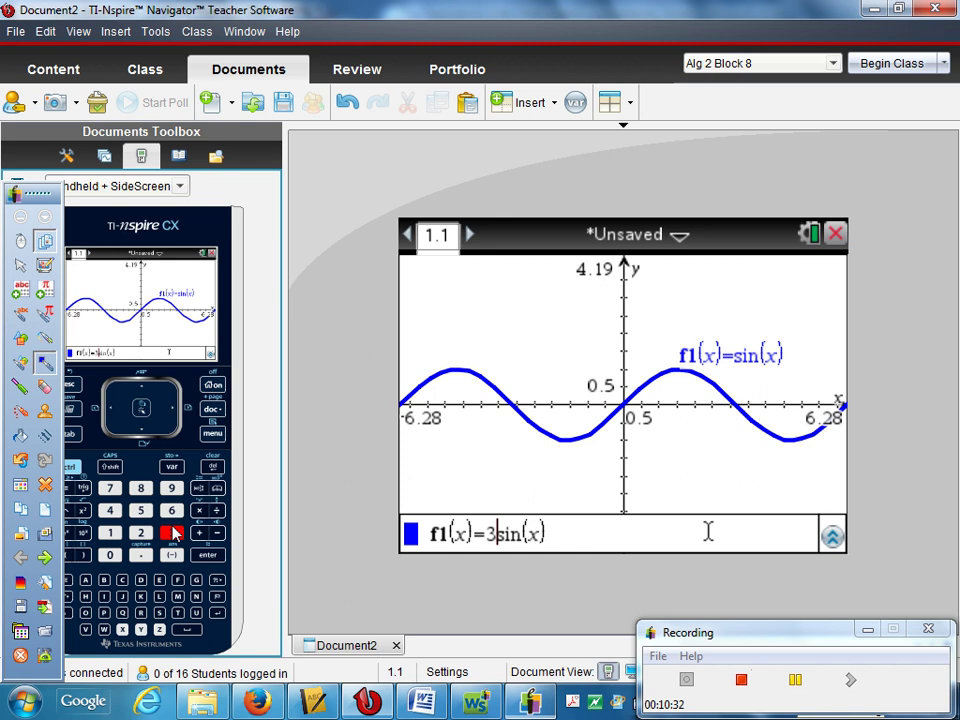
left_click(210, 556)
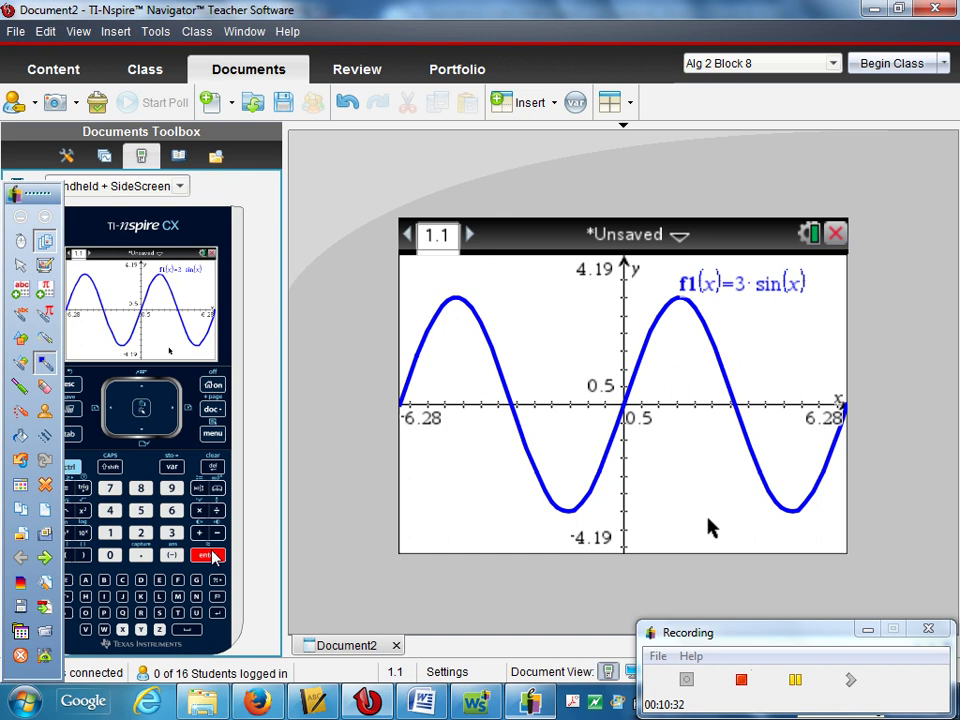
- Make the coefficient of f1(x) negative so the graphed function is -3·sin(x)
key("Tab")
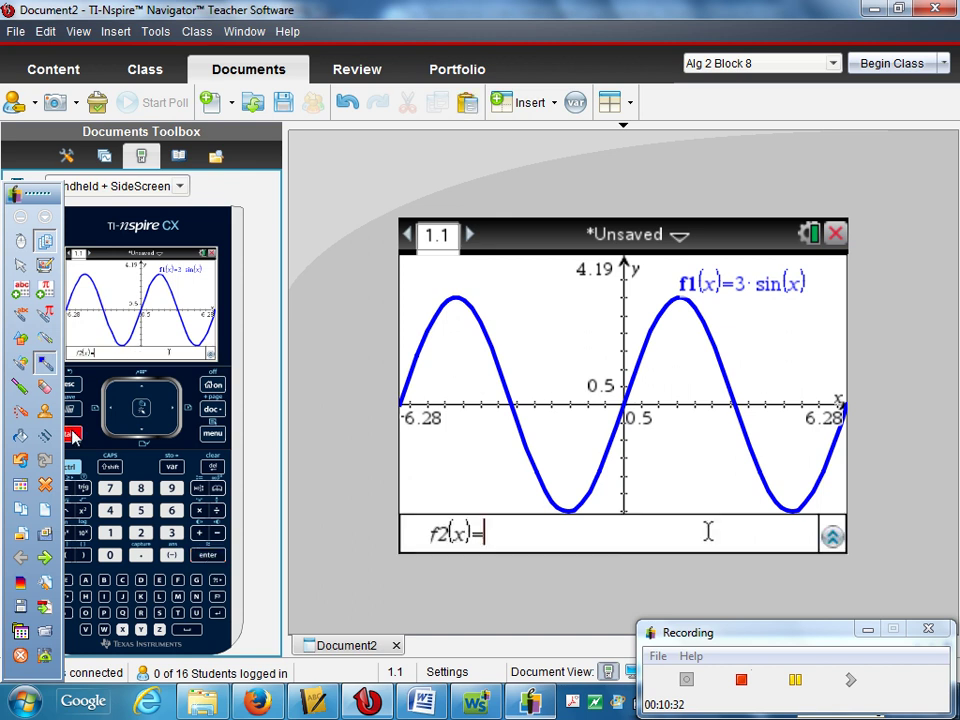
left_click(141, 390)
left_click(118, 418)
left_click(118, 418)
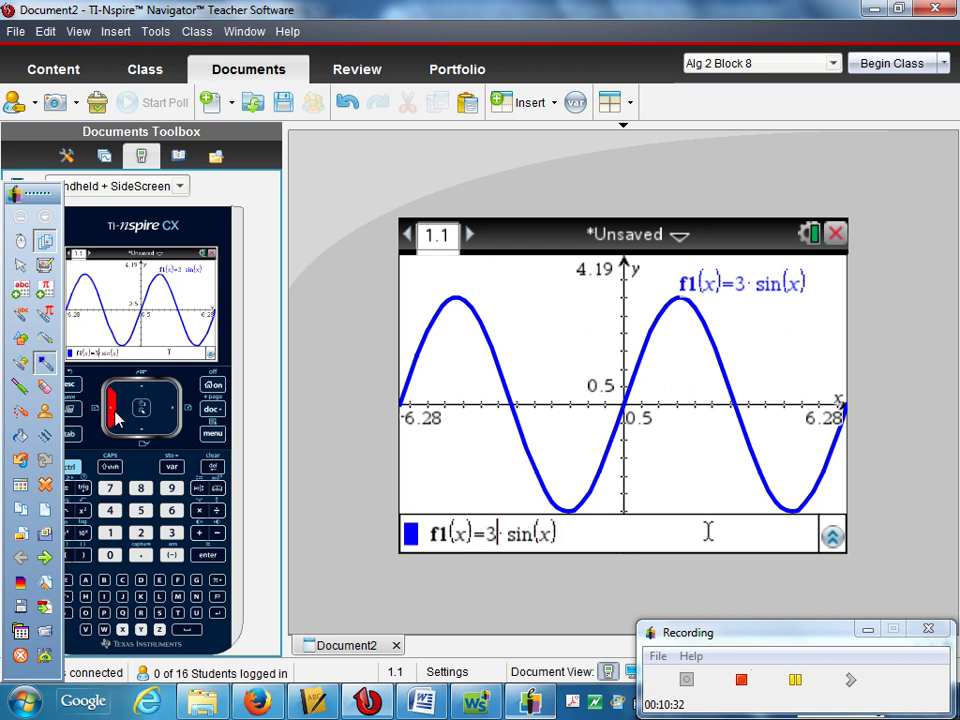
left_click(118, 418)
left_click(172, 556)
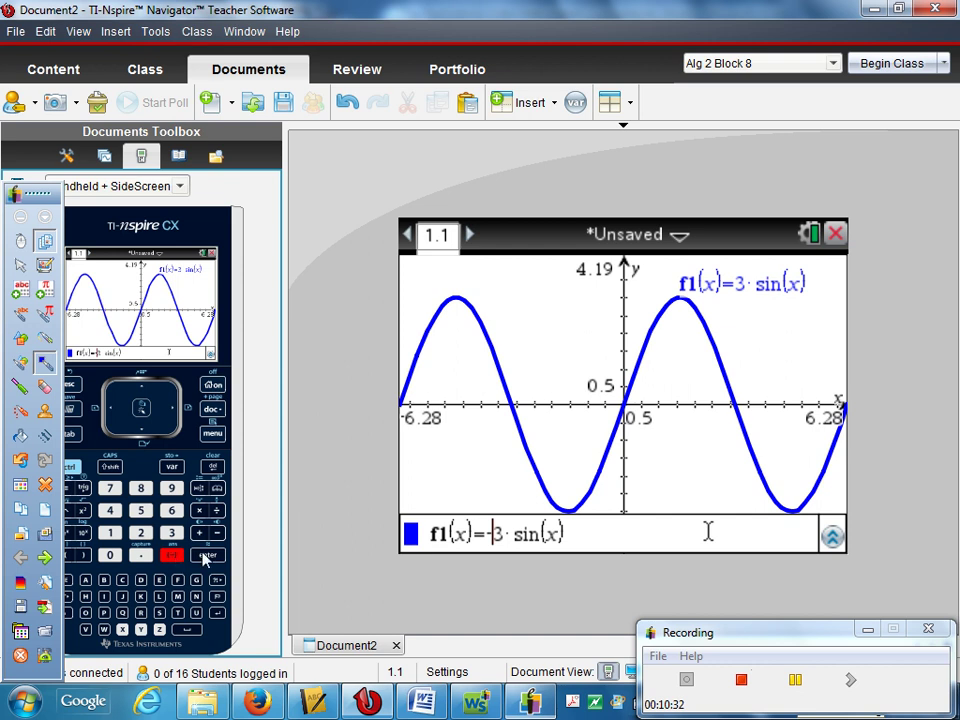
left_click(172, 556)
left_click(207, 556)
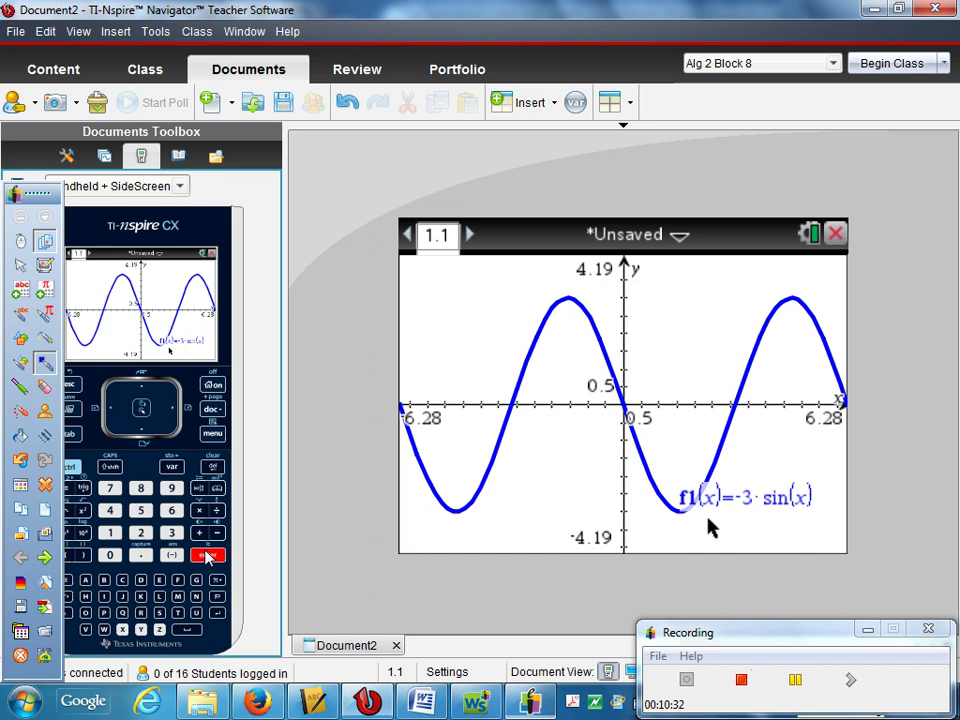
- Delete the -3 coefficient from f1(x) and graph sin(x) again
left_click(71, 437)
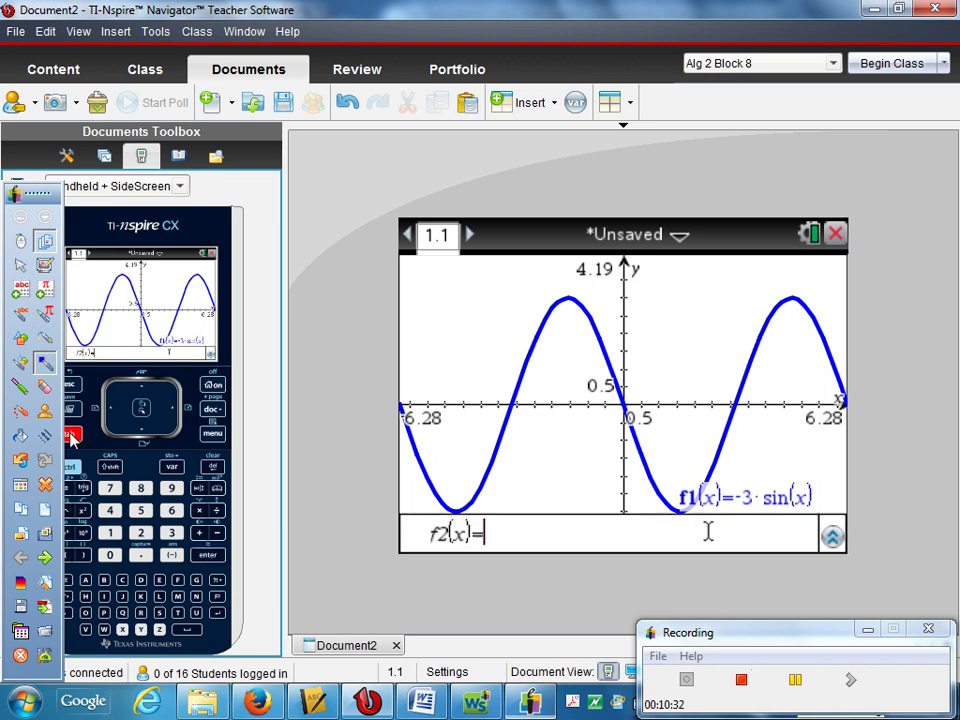
left_click(143, 393)
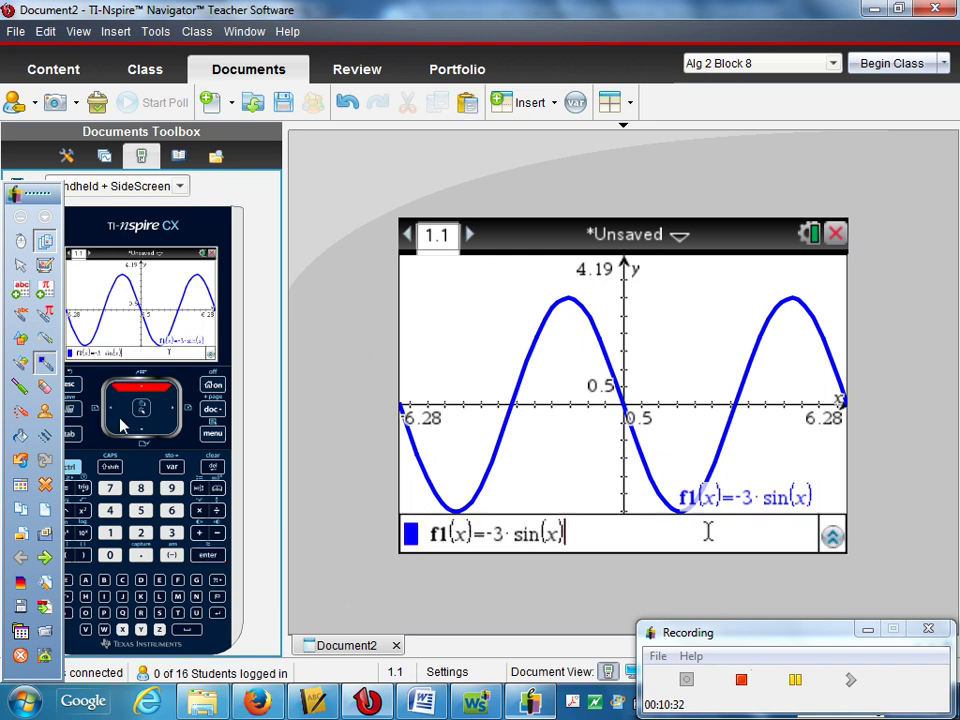
left_click(111, 410)
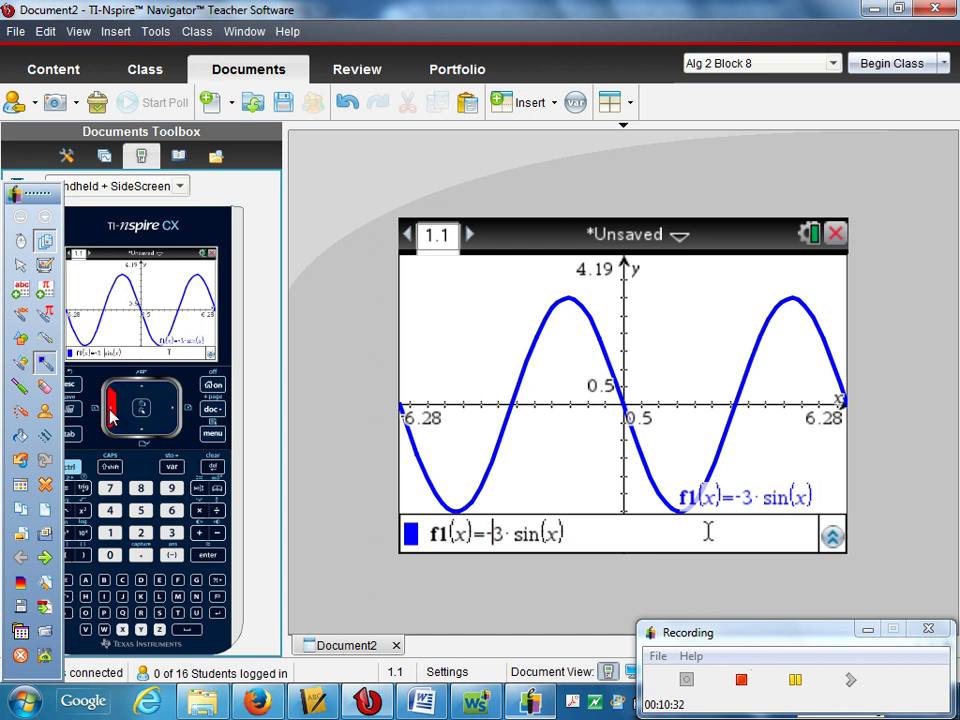
left_click(172, 410)
left_click(174, 412)
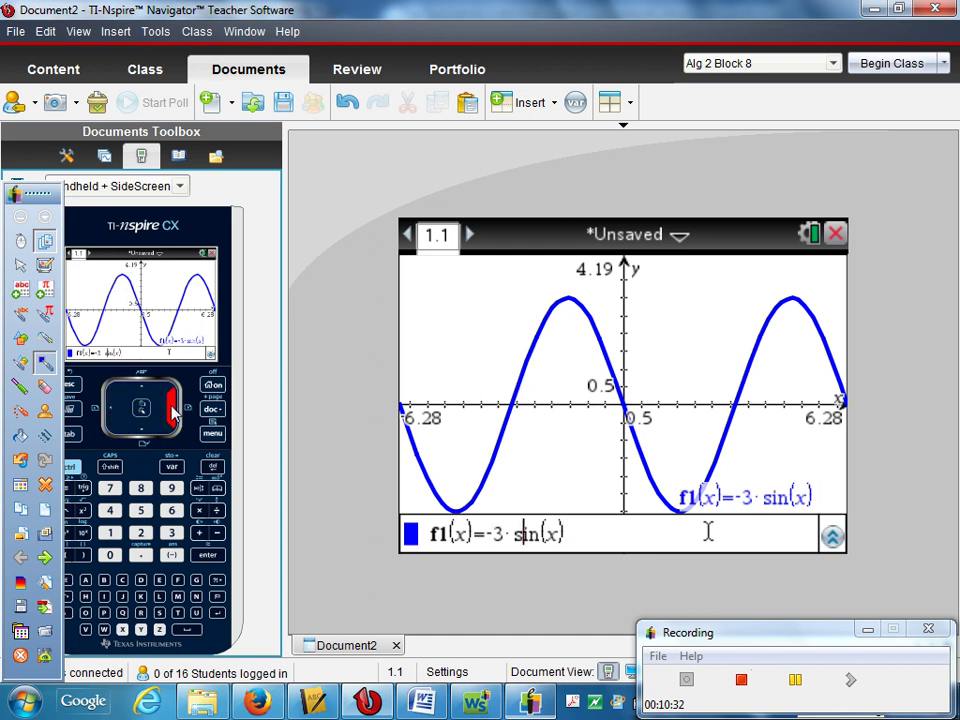
left_click(117, 410)
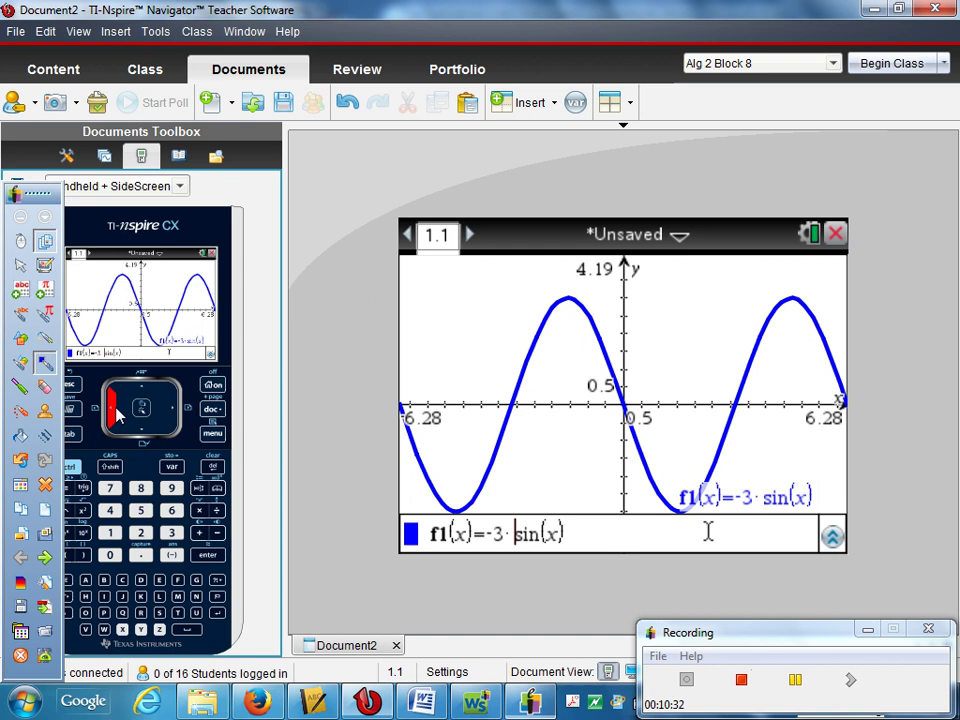
left_click(212, 467)
double_click(212, 467)
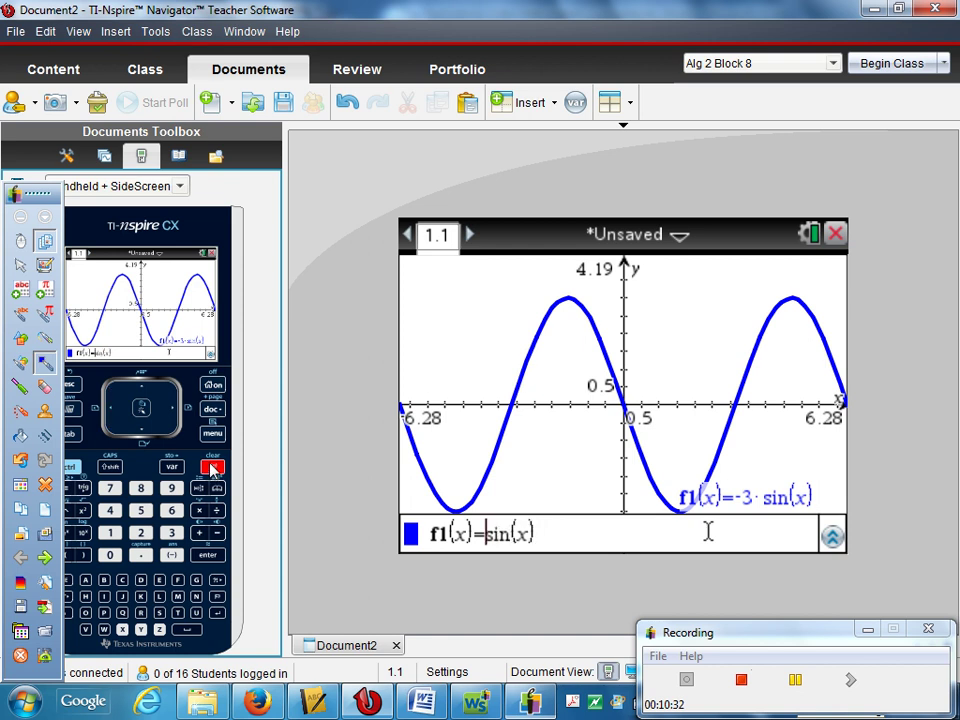
left_click(207, 556)
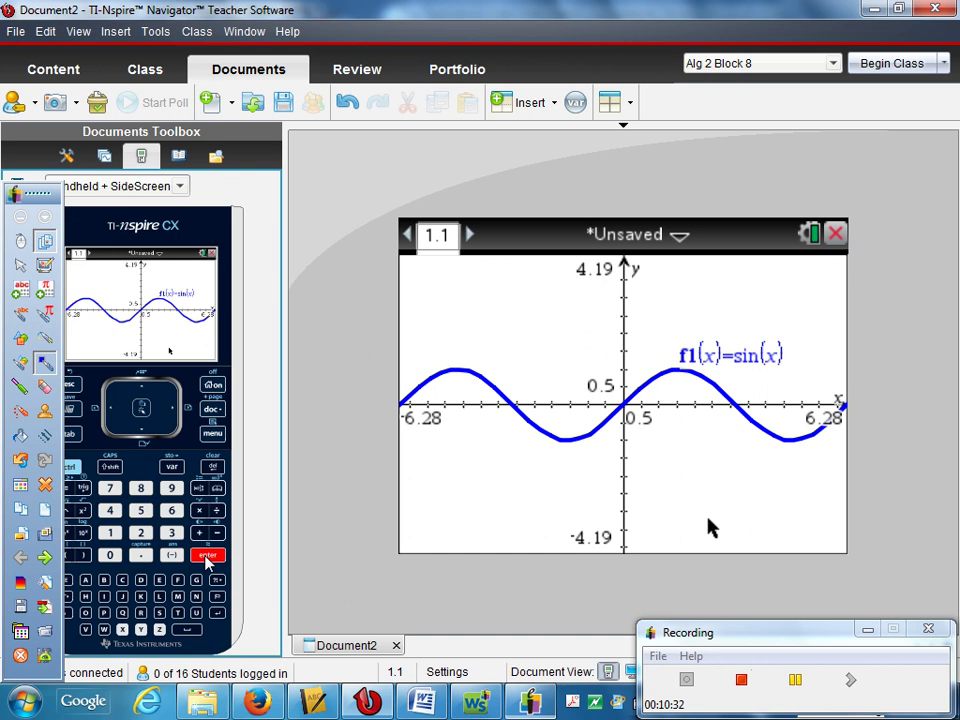
- Graph f2(x)=sin(2x) together with f1 and move its label into the empty area below the curves
left_click(70, 435)
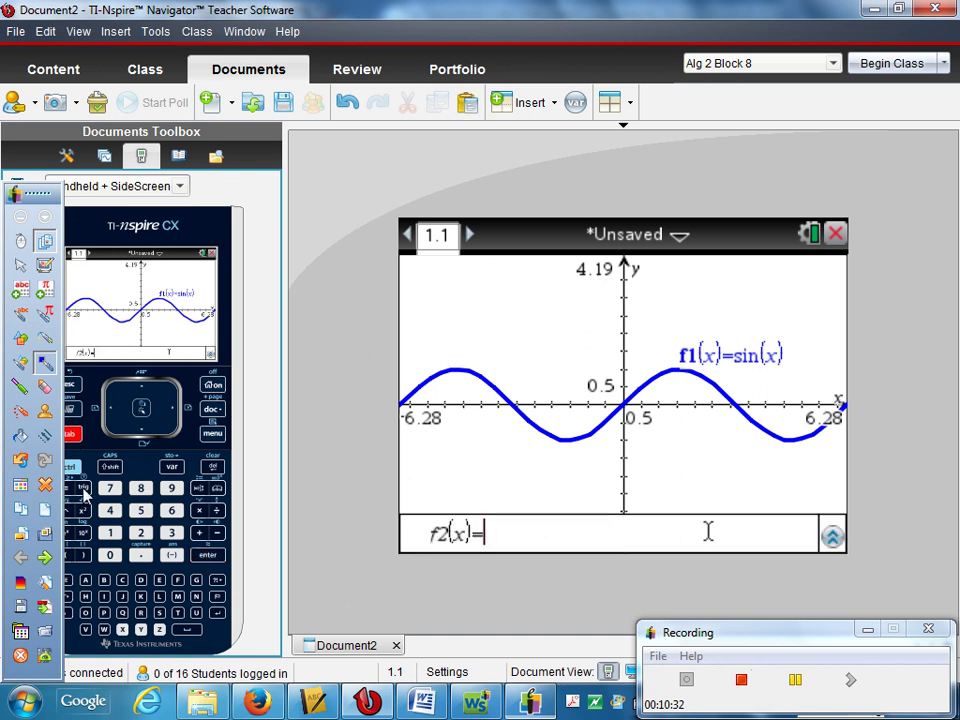
left_click(86, 489)
left_click(207, 556)
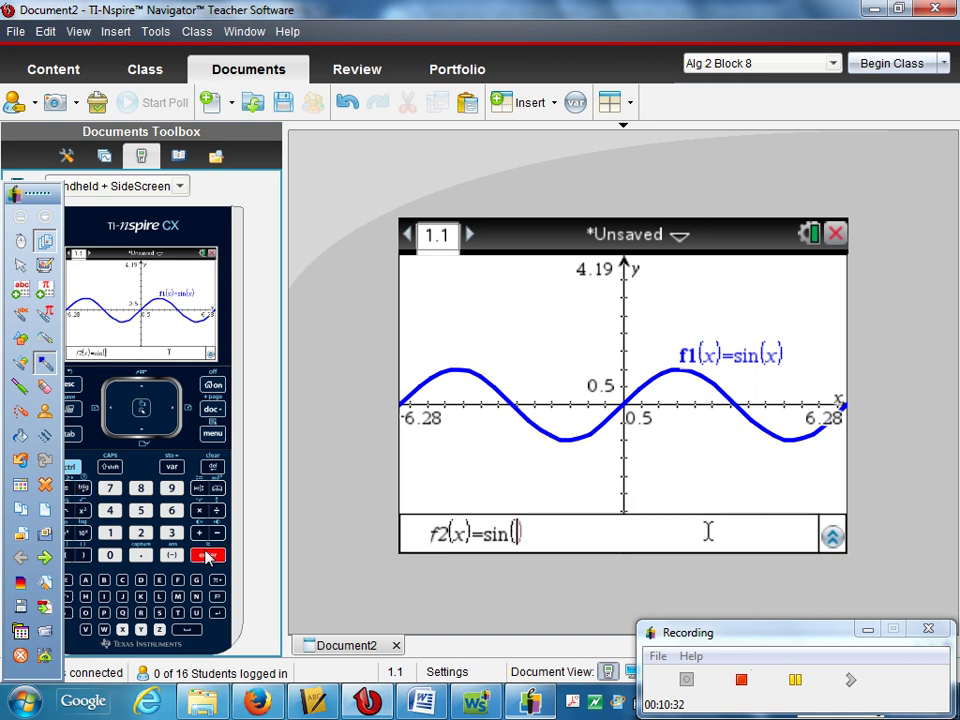
left_click(141, 532)
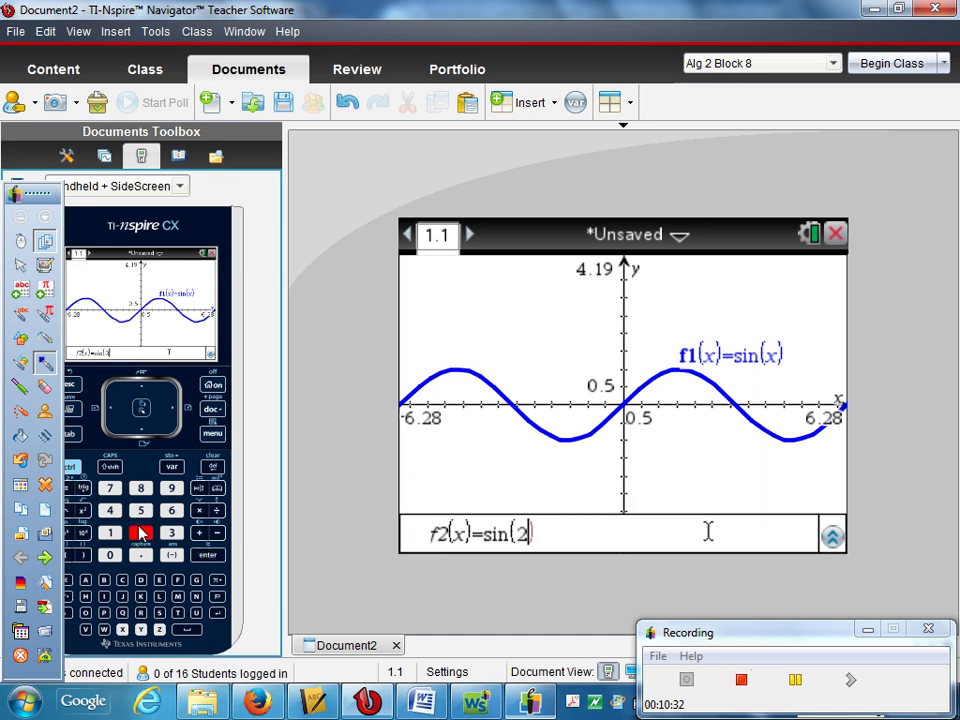
left_click(123, 629)
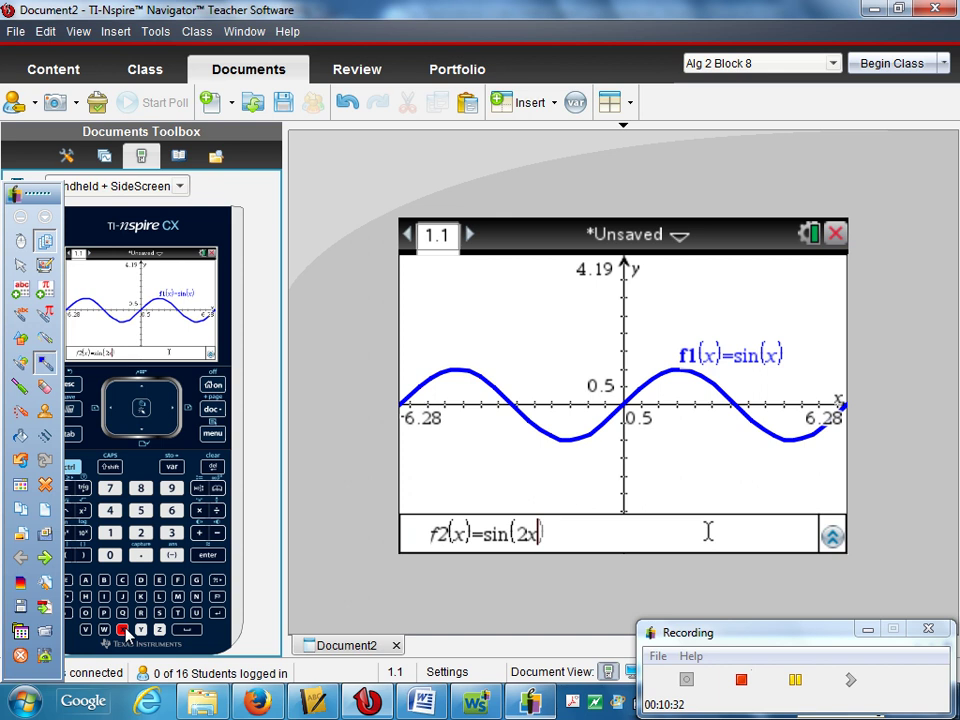
left_click(208, 556)
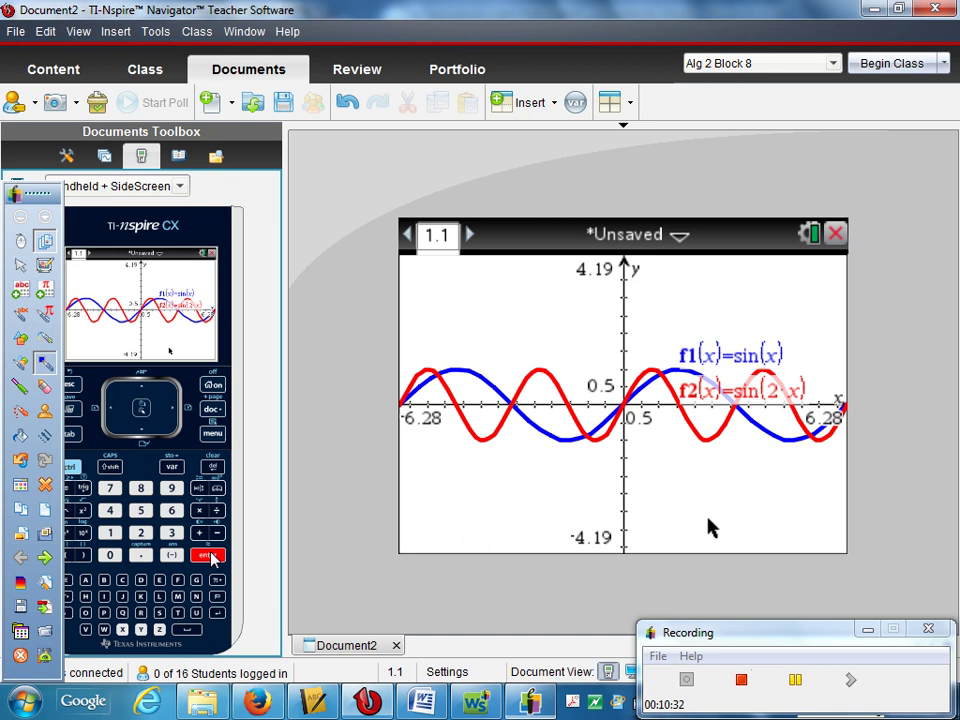
left_click_drag(705, 390, 706, 510)
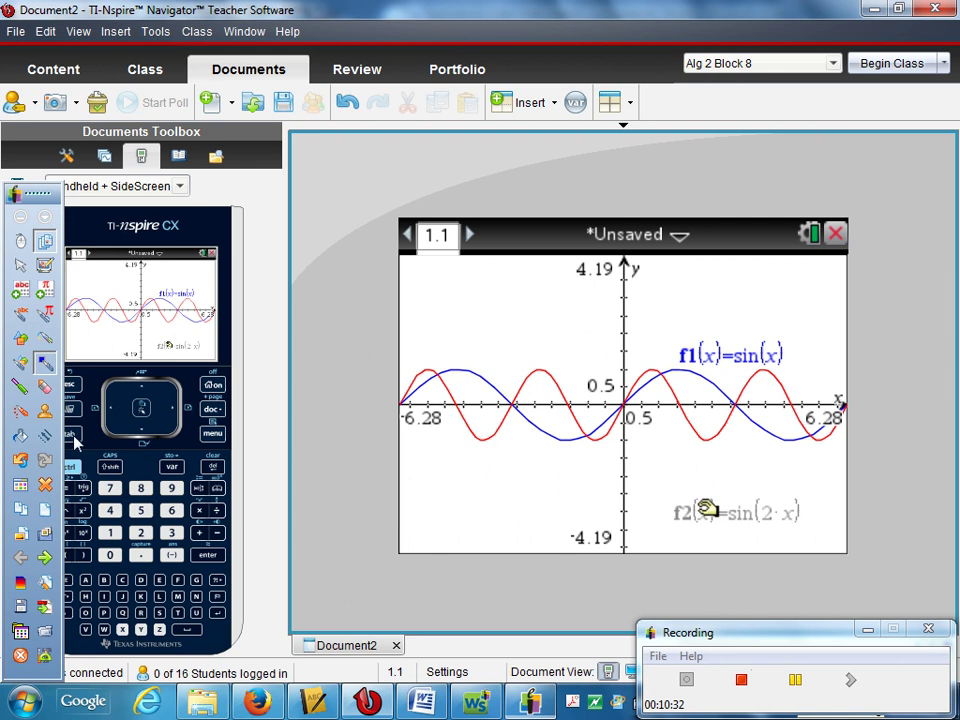
- Edit f2(x) by replacing the coefficient 2 inside the sine with .5, and regraph it
key("Tab")
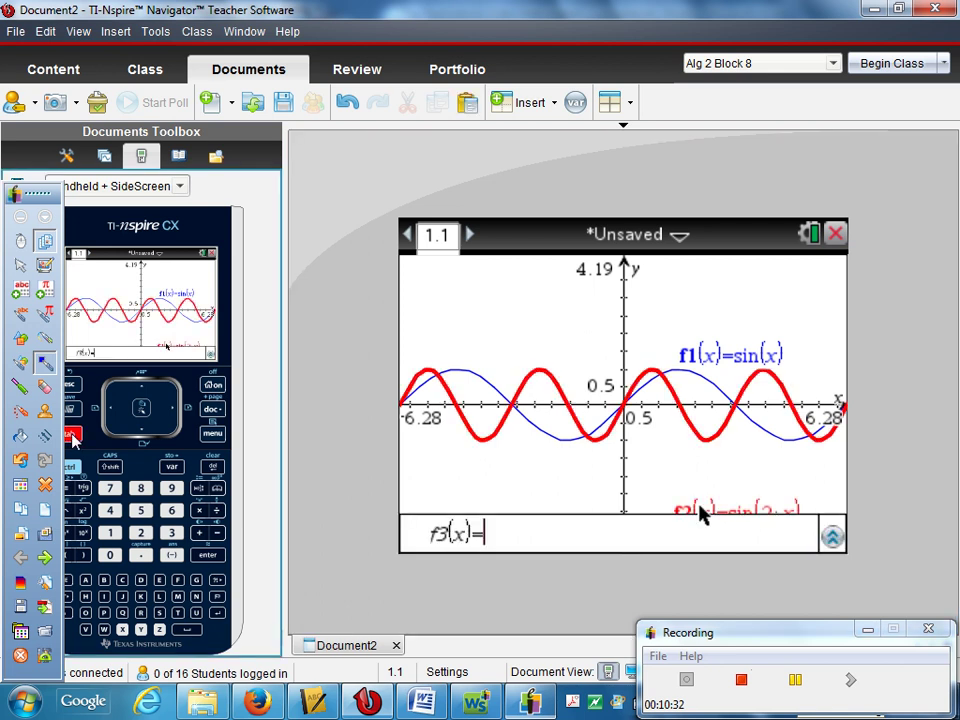
left_click(141, 388)
left_click(115, 412)
left_click(115, 412)
left_click(115, 412)
left_click(115, 412)
left_click(170, 410)
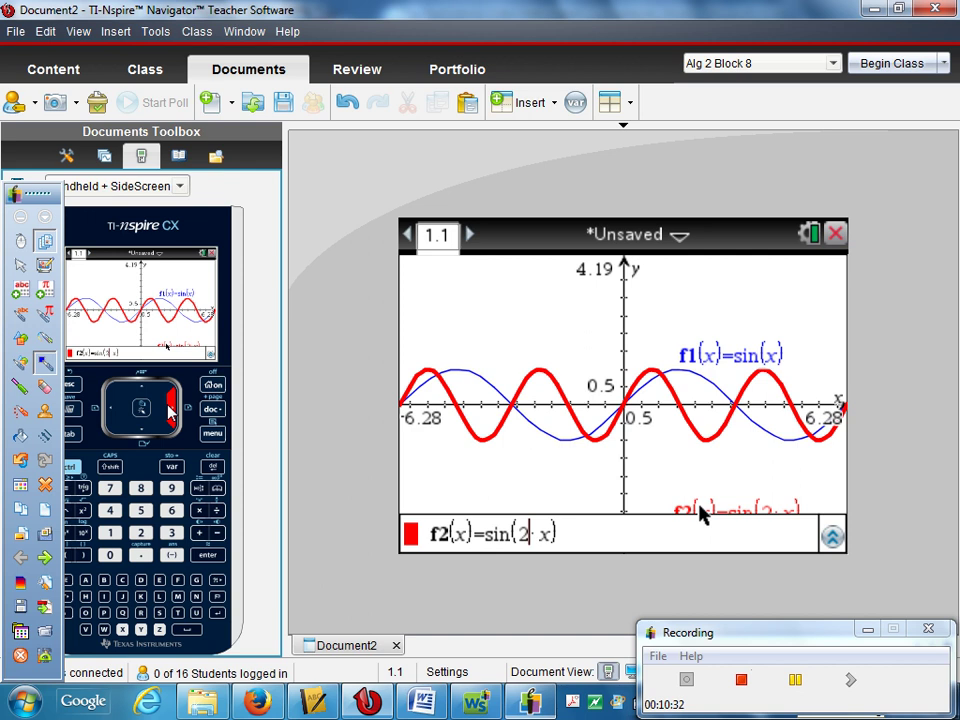
left_click(212, 467)
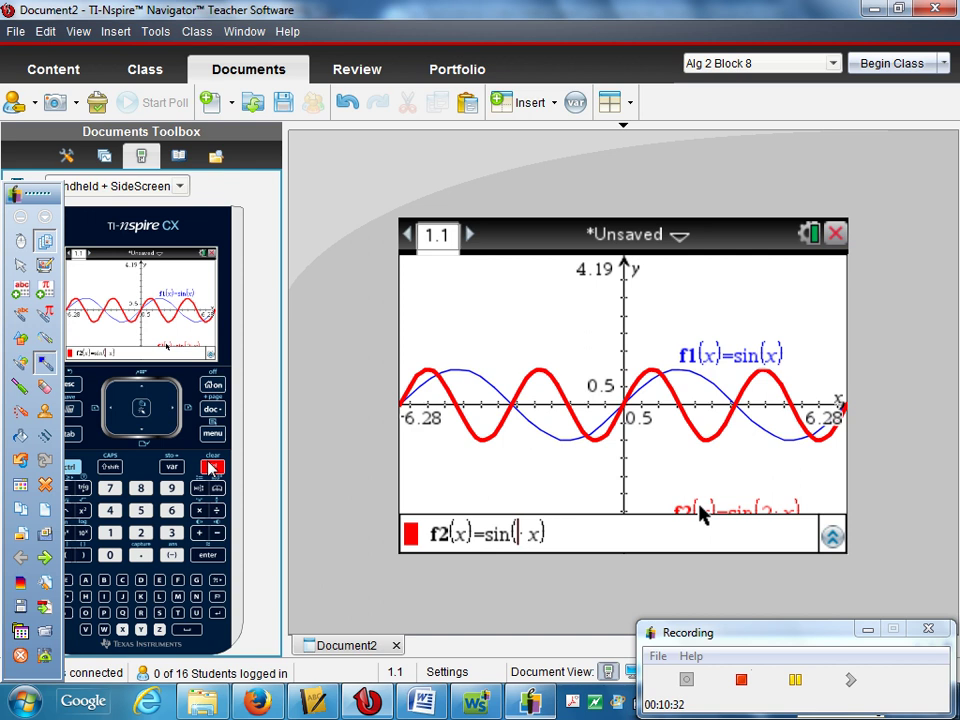
left_click(140, 555)
left_click(141, 510)
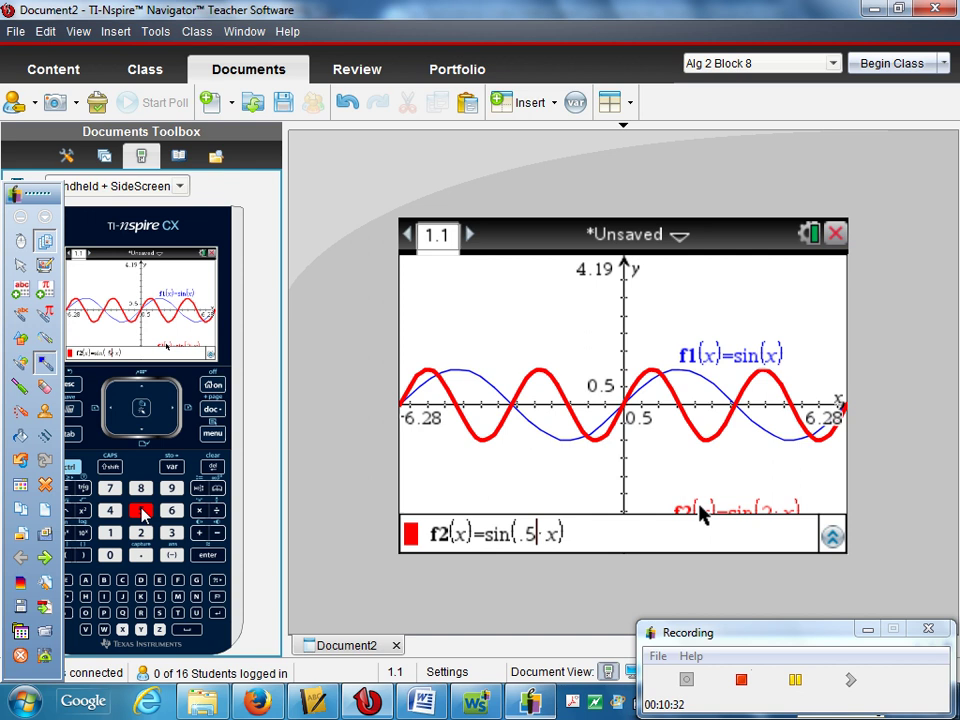
left_click(210, 555)
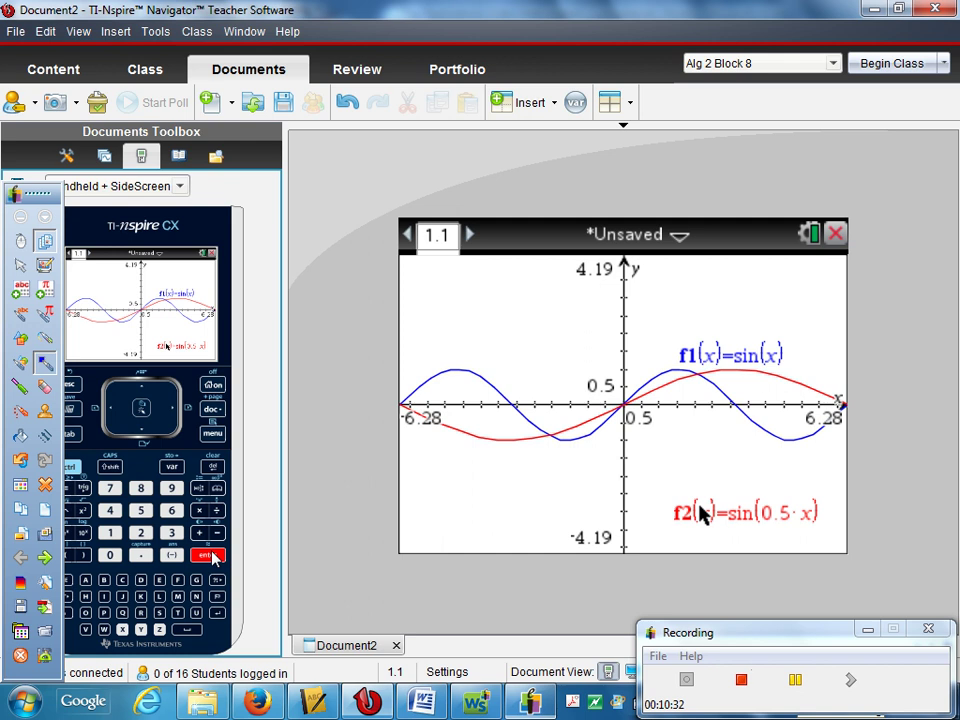
- Switch to the Trig Graphs page in WorkSpace and handwrite y = sin x with a Period heading and π beneath the period definition
left_click(20, 557)
left_click(20, 557)
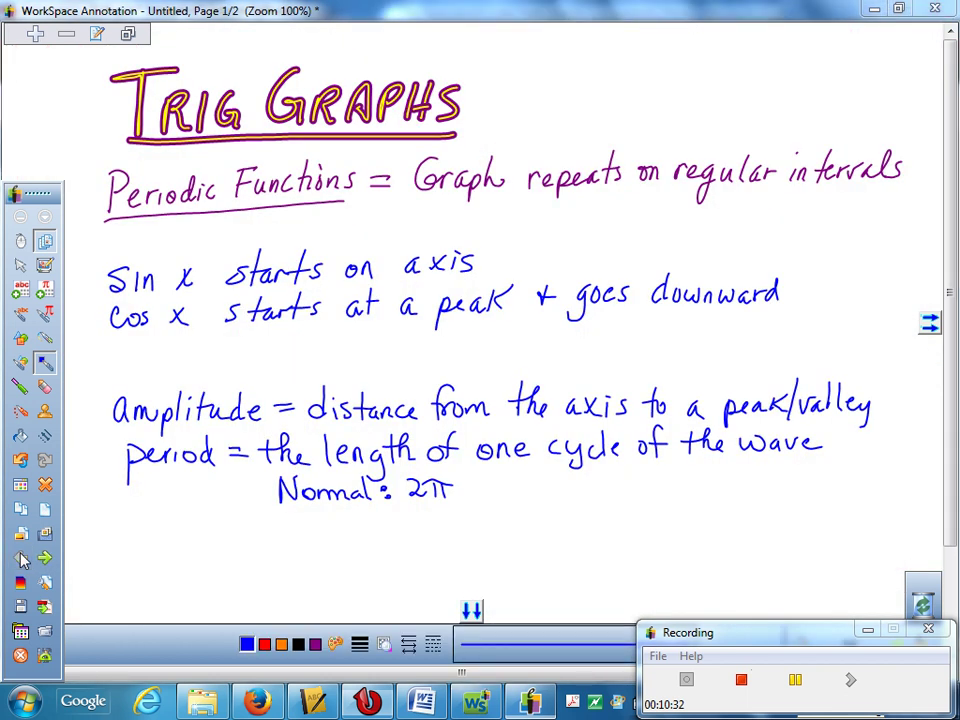
scroll(480, 300, "down", 3)
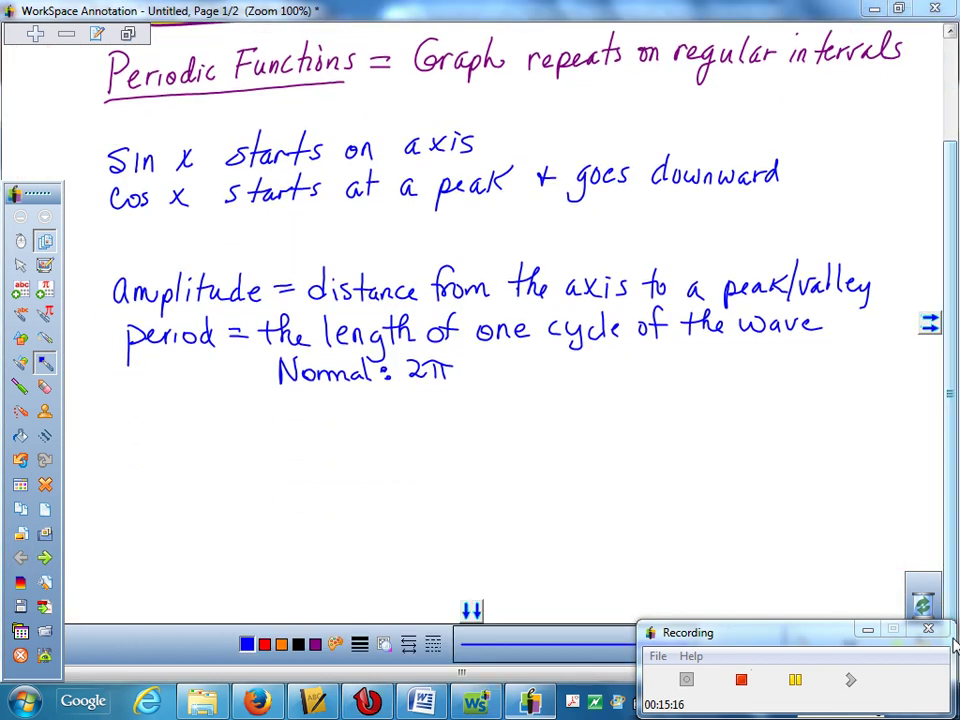
mouse_move(148, 422)
left_mouse_down()
mouse_move(168, 460)
mouse_move(205, 438)
mouse_move(289, 441)
left_mouse_up()
left_click_drag(289, 424, 270, 442)
mouse_move(346, 400)
left_mouse_down()
mouse_move(395, 418)
mouse_move(417, 398)
left_mouse_up()
left_click_drag(360, 432, 386, 430)
mouse_move(367, 433)
left_mouse_down()
mouse_move(365, 447)
mouse_move(380, 447)
left_mouse_up()
- Handwrite y = sin(2x) with the period π/2 beneath the y = sin x line
mouse_move(160, 477)
left_mouse_down()
mouse_move(223, 491)
mouse_move(258, 478)
mouse_move(288, 486)
mouse_move(320, 468)
mouse_move(326, 495)
left_mouse_up()
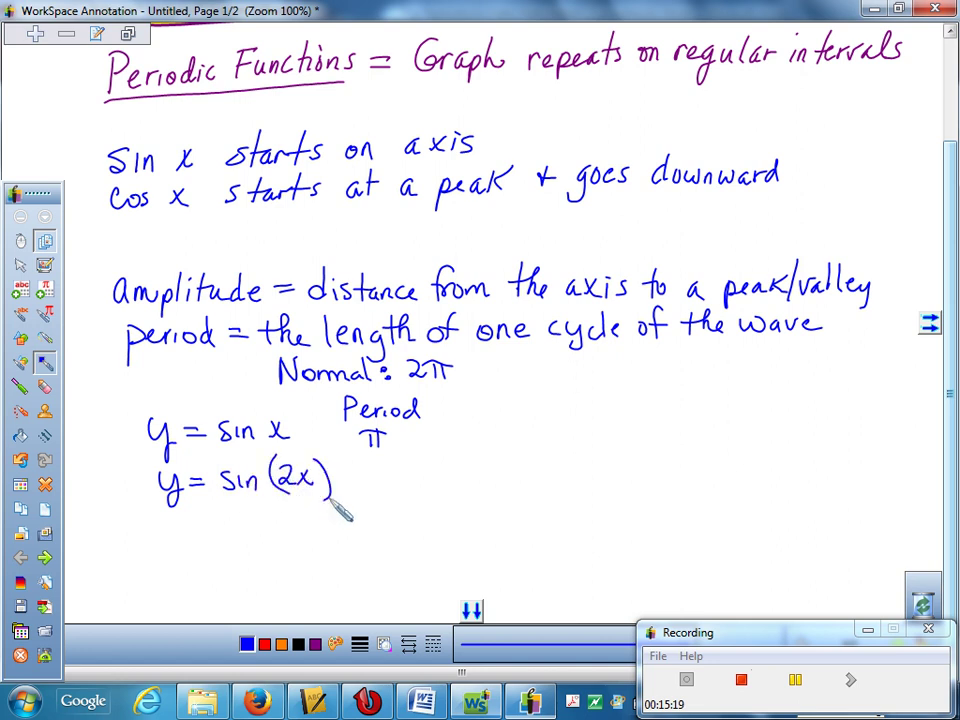
mouse_move(377, 462)
left_mouse_down()
mouse_move(400, 460)
mouse_move(385, 480)
left_mouse_up()
mouse_move(396, 463)
left_mouse_down()
mouse_move(400, 492)
mouse_move(425, 494)
left_mouse_up()
- Handwrite y = sin(½x) with the period 4π as the third example
mouse_move(180, 522)
left_mouse_down()
mouse_move(198, 524)
mouse_move(192, 562)
mouse_move(222, 530)
left_mouse_up()
mouse_move(205, 540)
left_mouse_down()
mouse_move(270, 552)
mouse_move(288, 522)
mouse_move(305, 565)
mouse_move(327, 544)
left_mouse_up()
mouse_move(313, 549)
left_mouse_down()
mouse_move(344, 552)
mouse_move(328, 552)
left_mouse_up()
left_click_drag(345, 520, 350, 565)
left_click_drag(404, 521, 418, 536)
mouse_move(413, 520)
left_mouse_down()
mouse_move(414, 546)
mouse_move(442, 521)
left_mouse_up()
left_click_drag(436, 523, 439, 545)
- Correct the period of y = sin x to 2π and erase the /2 from the period of y = sin(2x)
left_click_drag(347, 433, 361, 445)
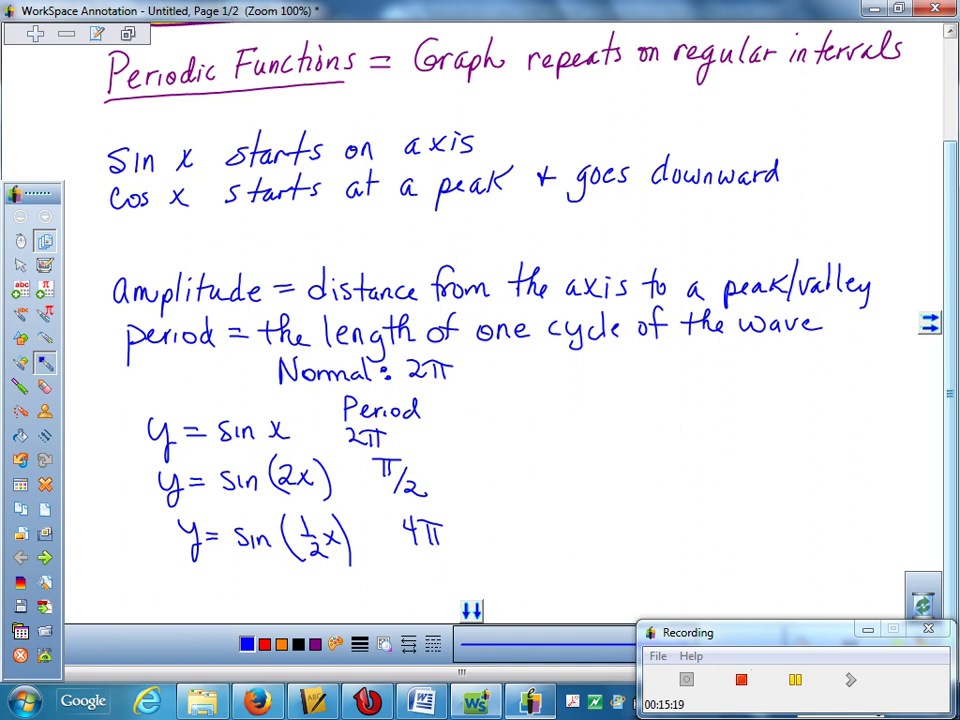
mouse_move(405, 475)
left_mouse_down()
mouse_move(422, 482)
mouse_move(394, 486)
mouse_move(418, 485)
left_mouse_up()
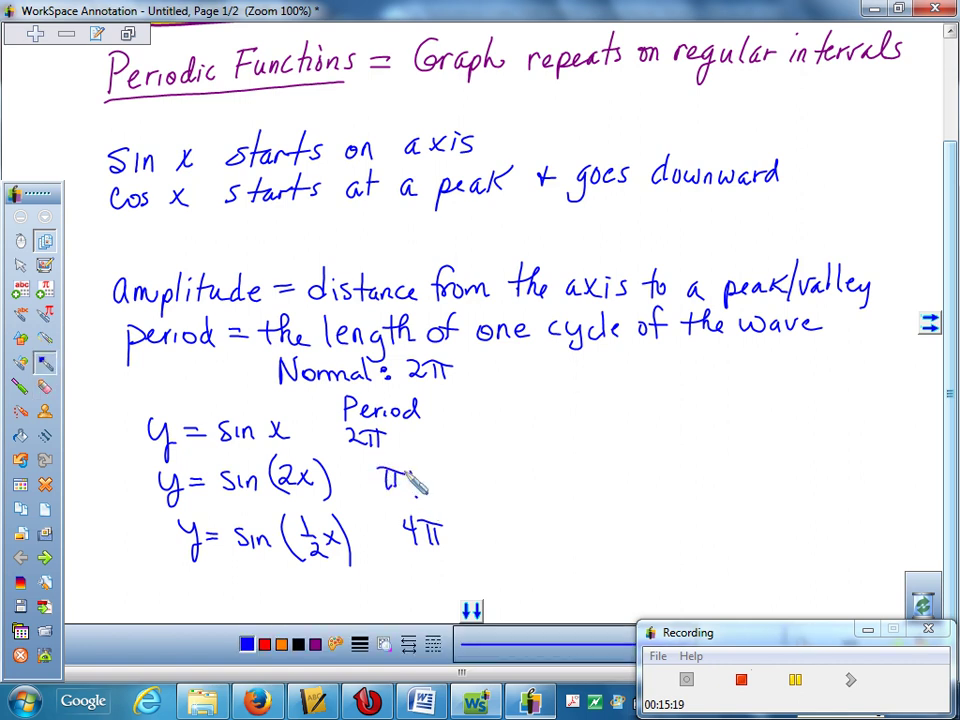